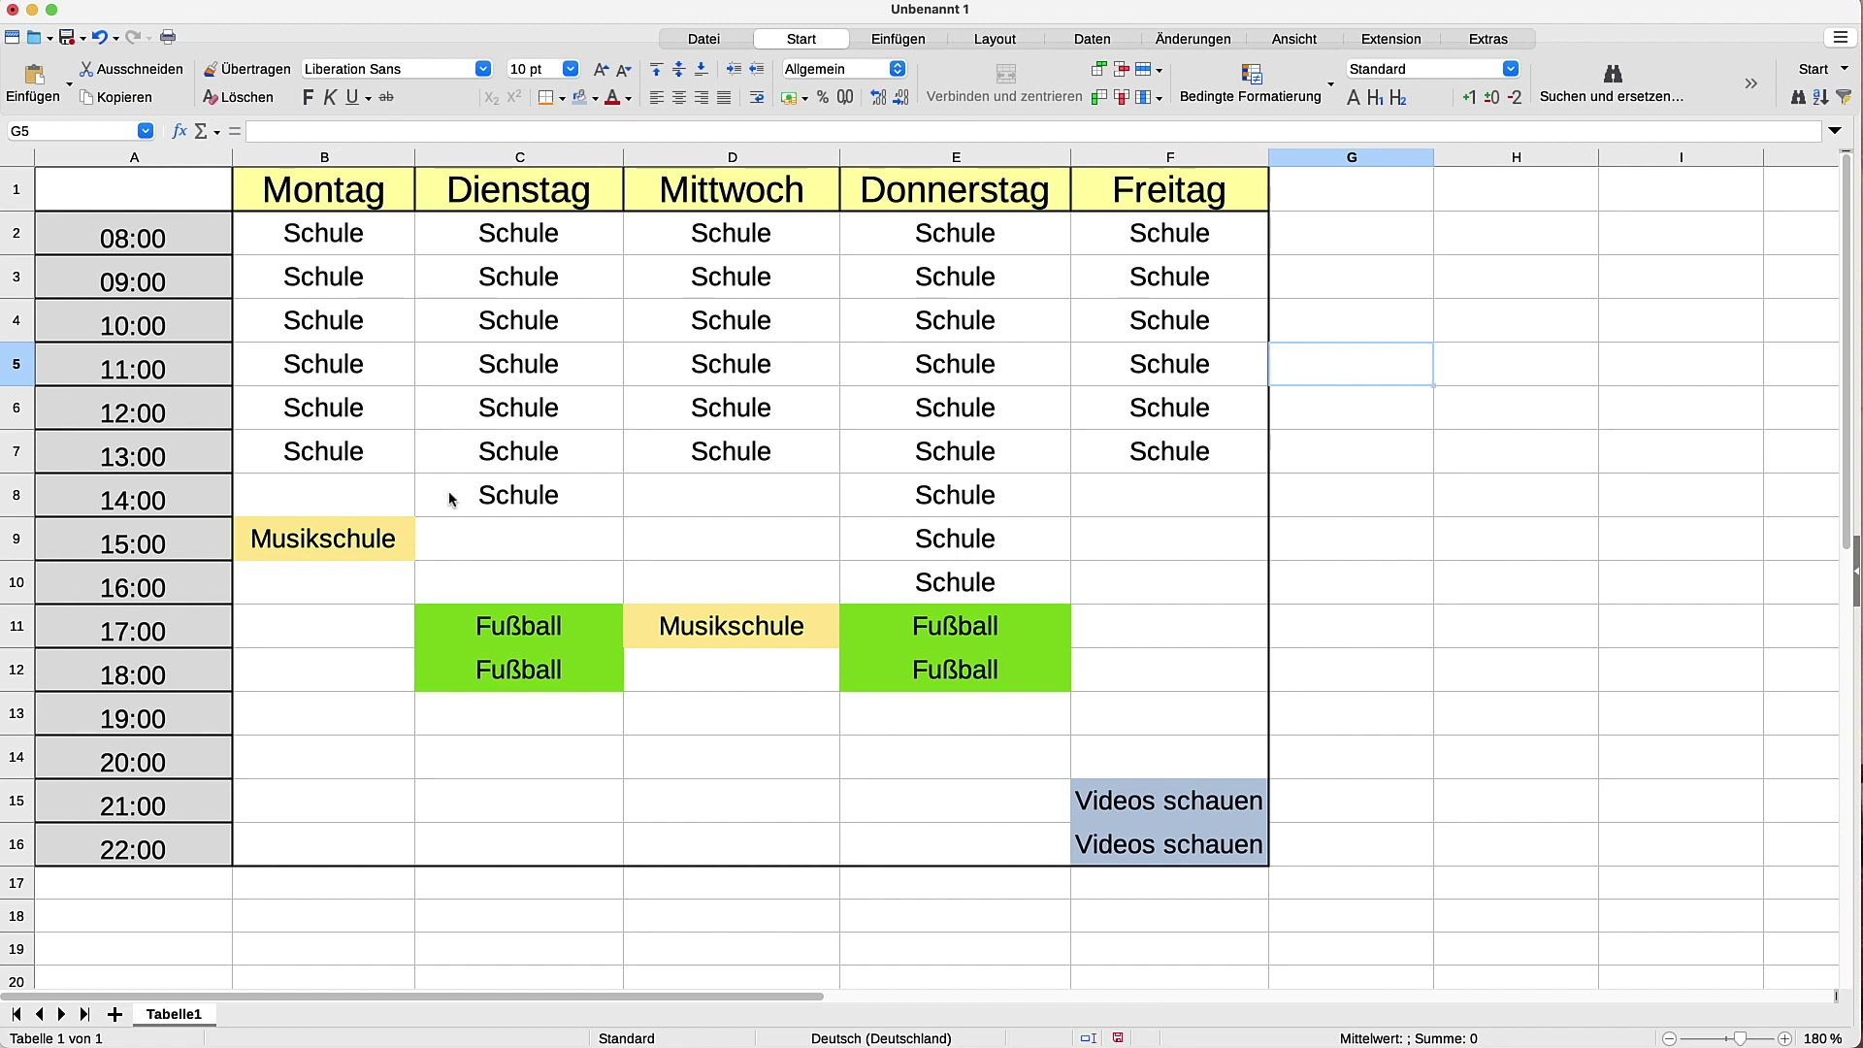
- Insert a new sheet, Tabelle2, and select columns A, B, C and D in turn
{"action": "left_click", "coordinate": [115, 1013]}
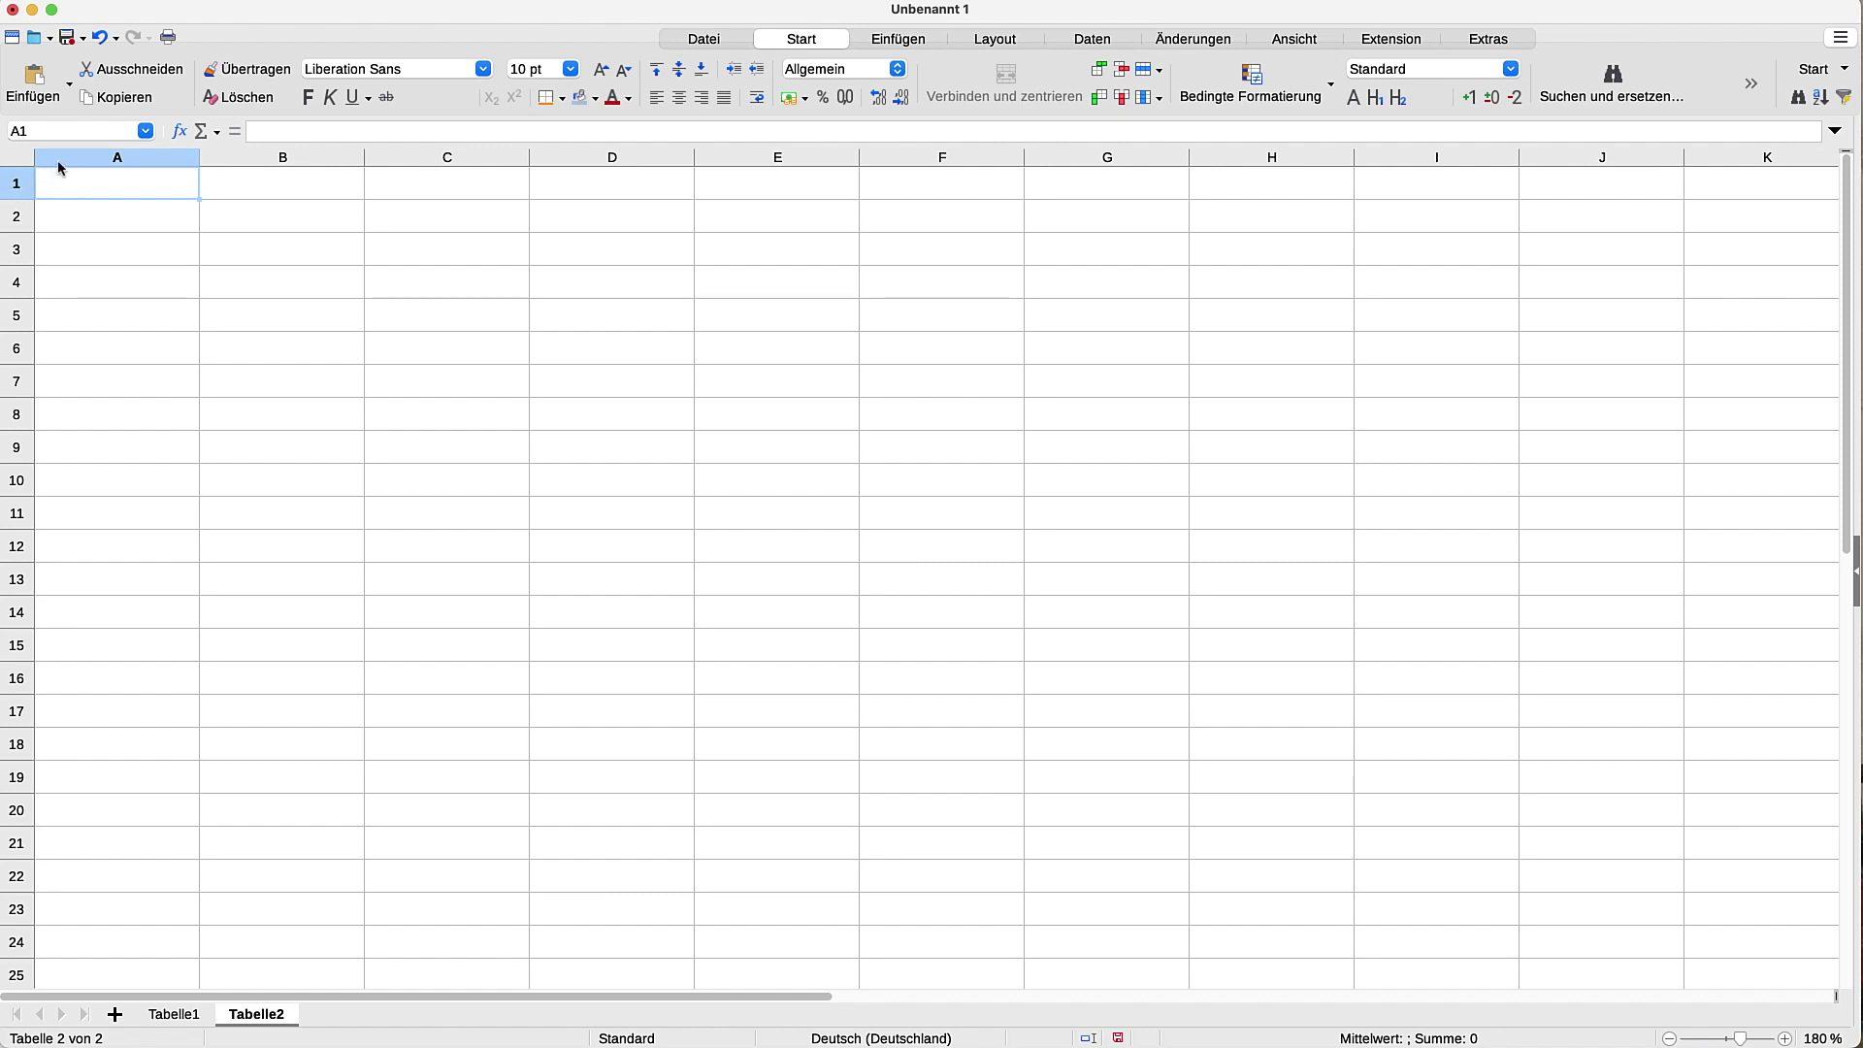
{"action": "left_click", "coordinate": [88, 159]}
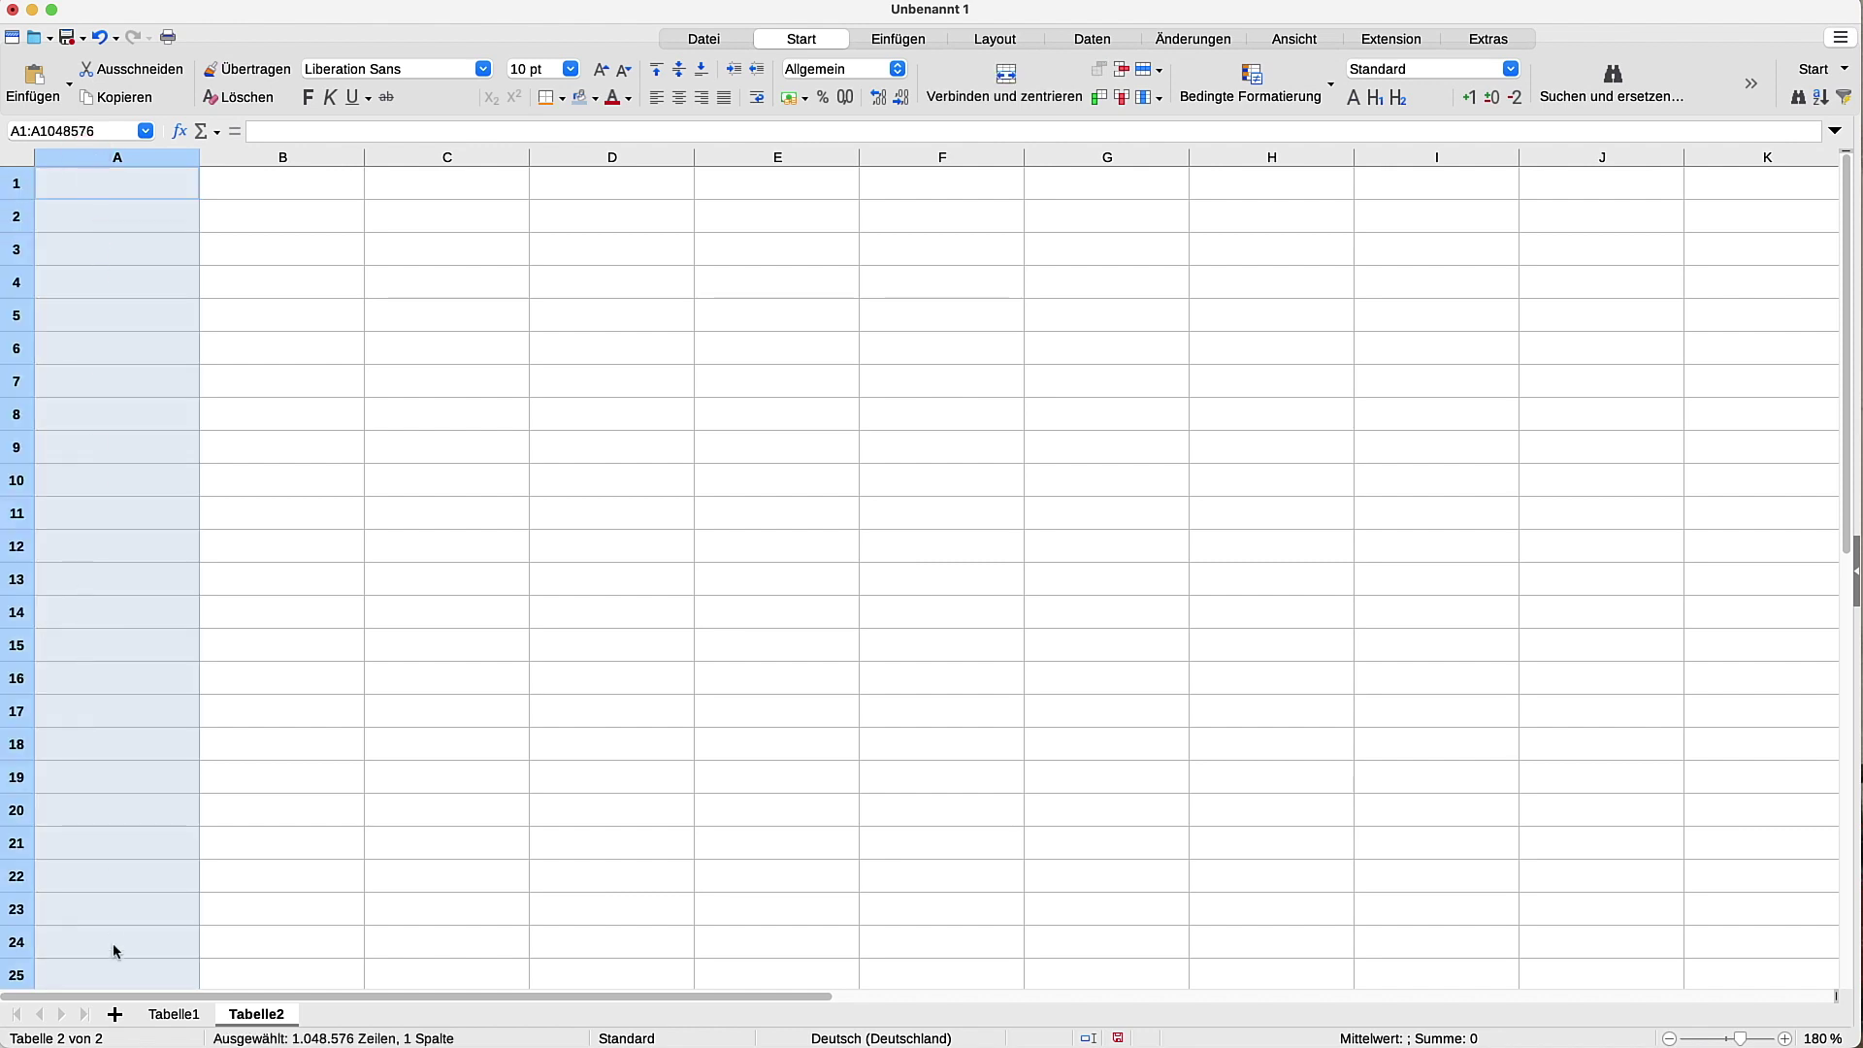
{"action": "left_click", "coordinate": [290, 158]}
{"action": "left_click", "coordinate": [449, 157]}
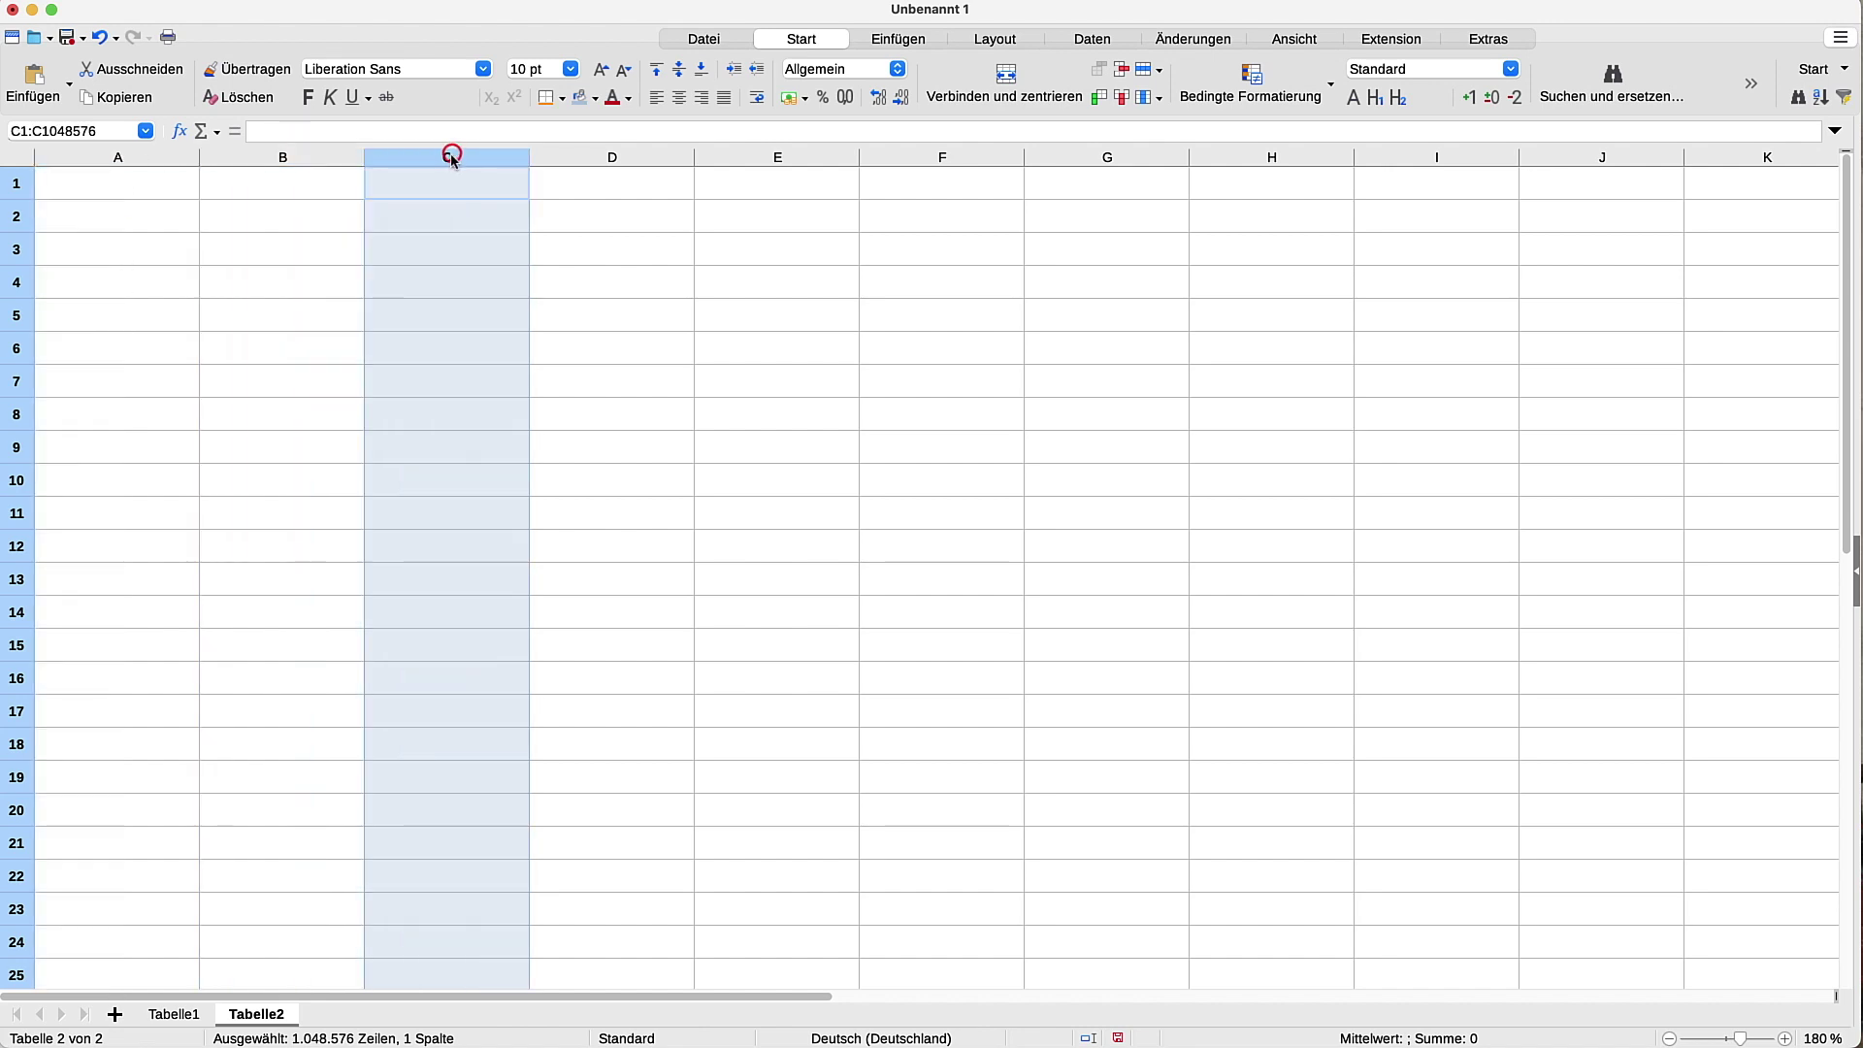
{"action": "left_click", "coordinate": [605, 158]}
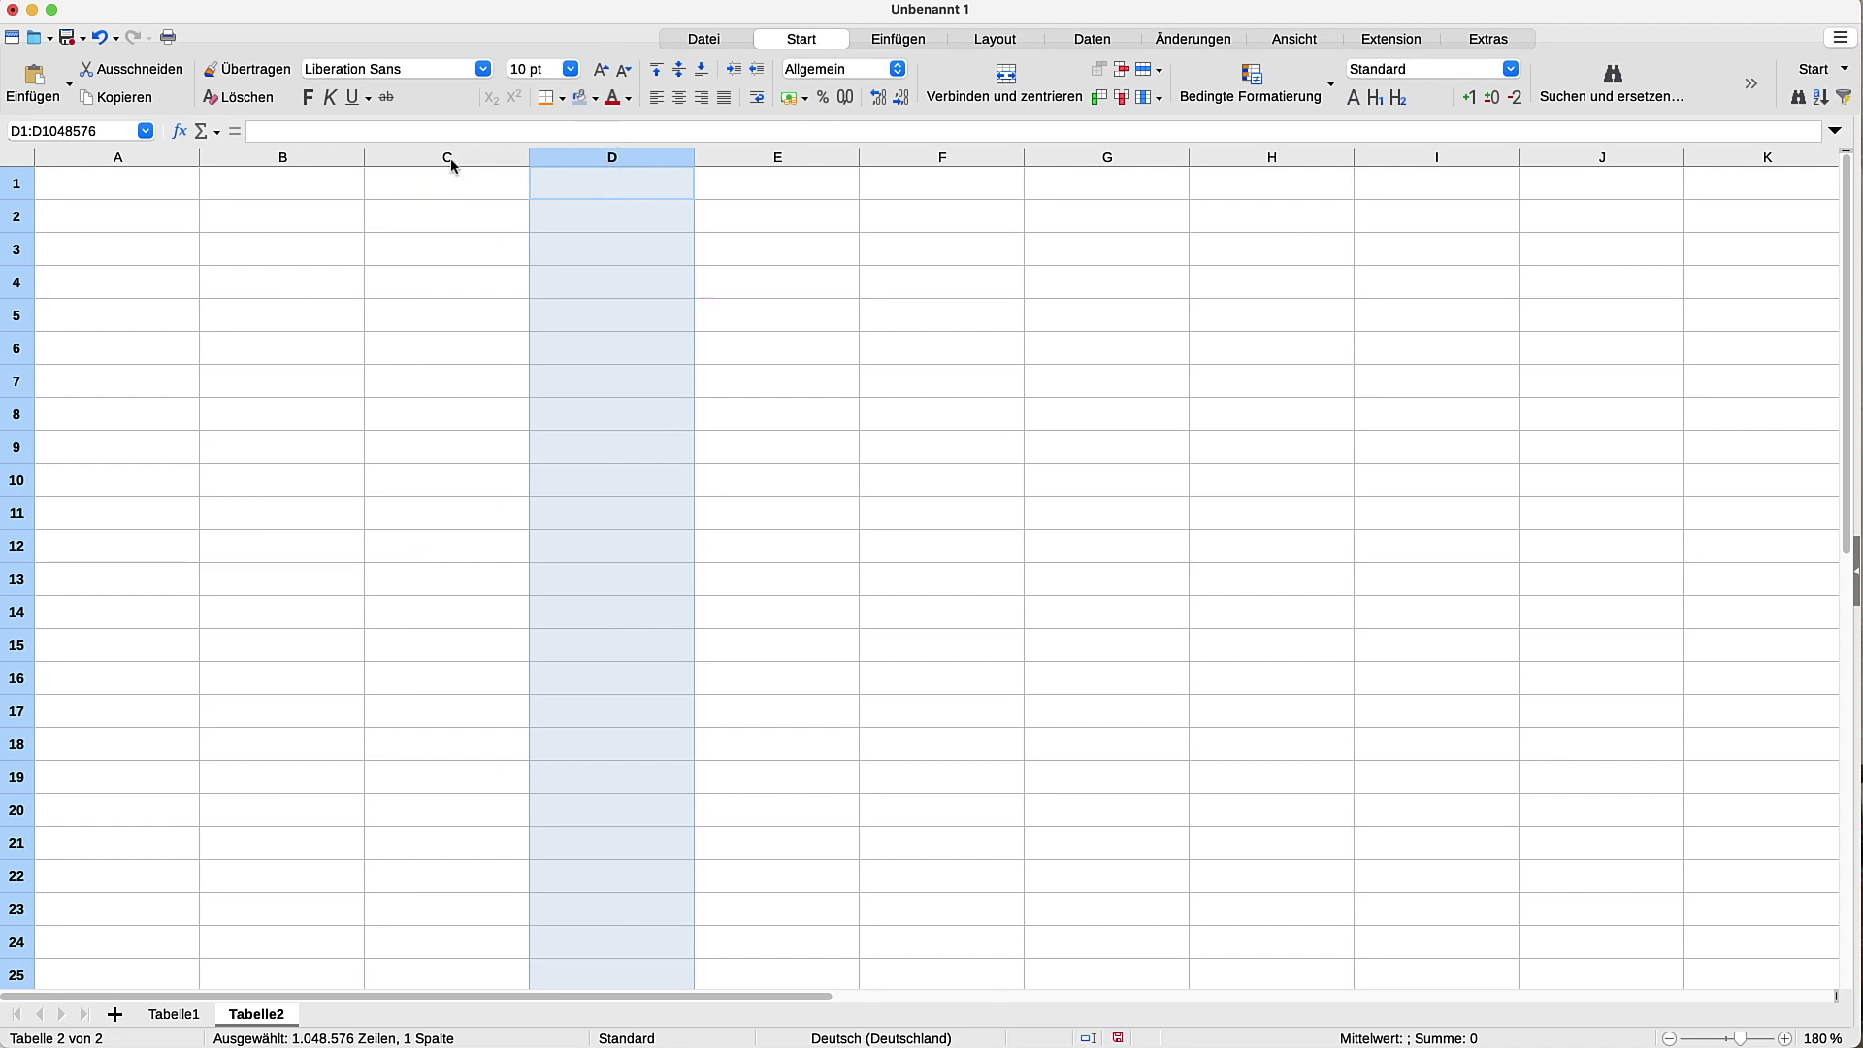
- Select rows 1 through 5 one after another, then zoom in on the sheet
{"action": "left_click", "coordinate": [17, 184]}
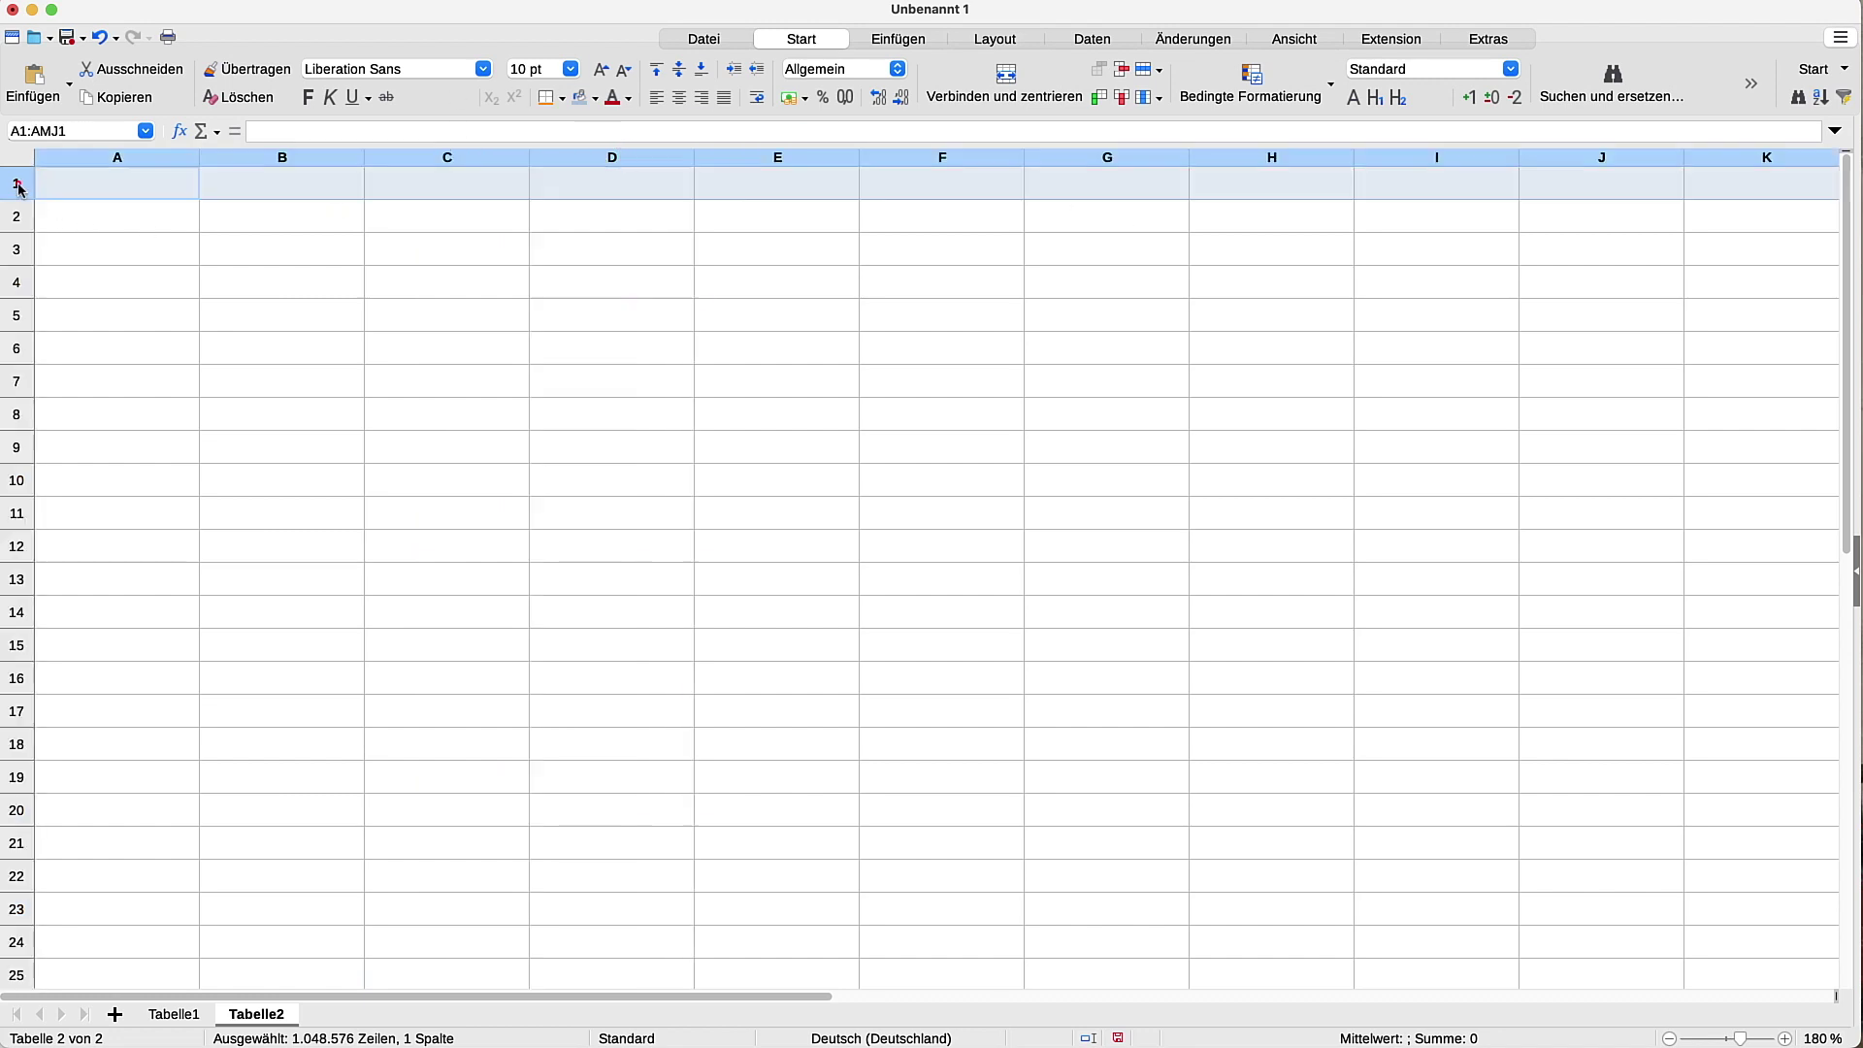
{"action": "left_click", "coordinate": [18, 219]}
{"action": "left_click", "coordinate": [17, 250]}
{"action": "left_click", "coordinate": [15, 282]}
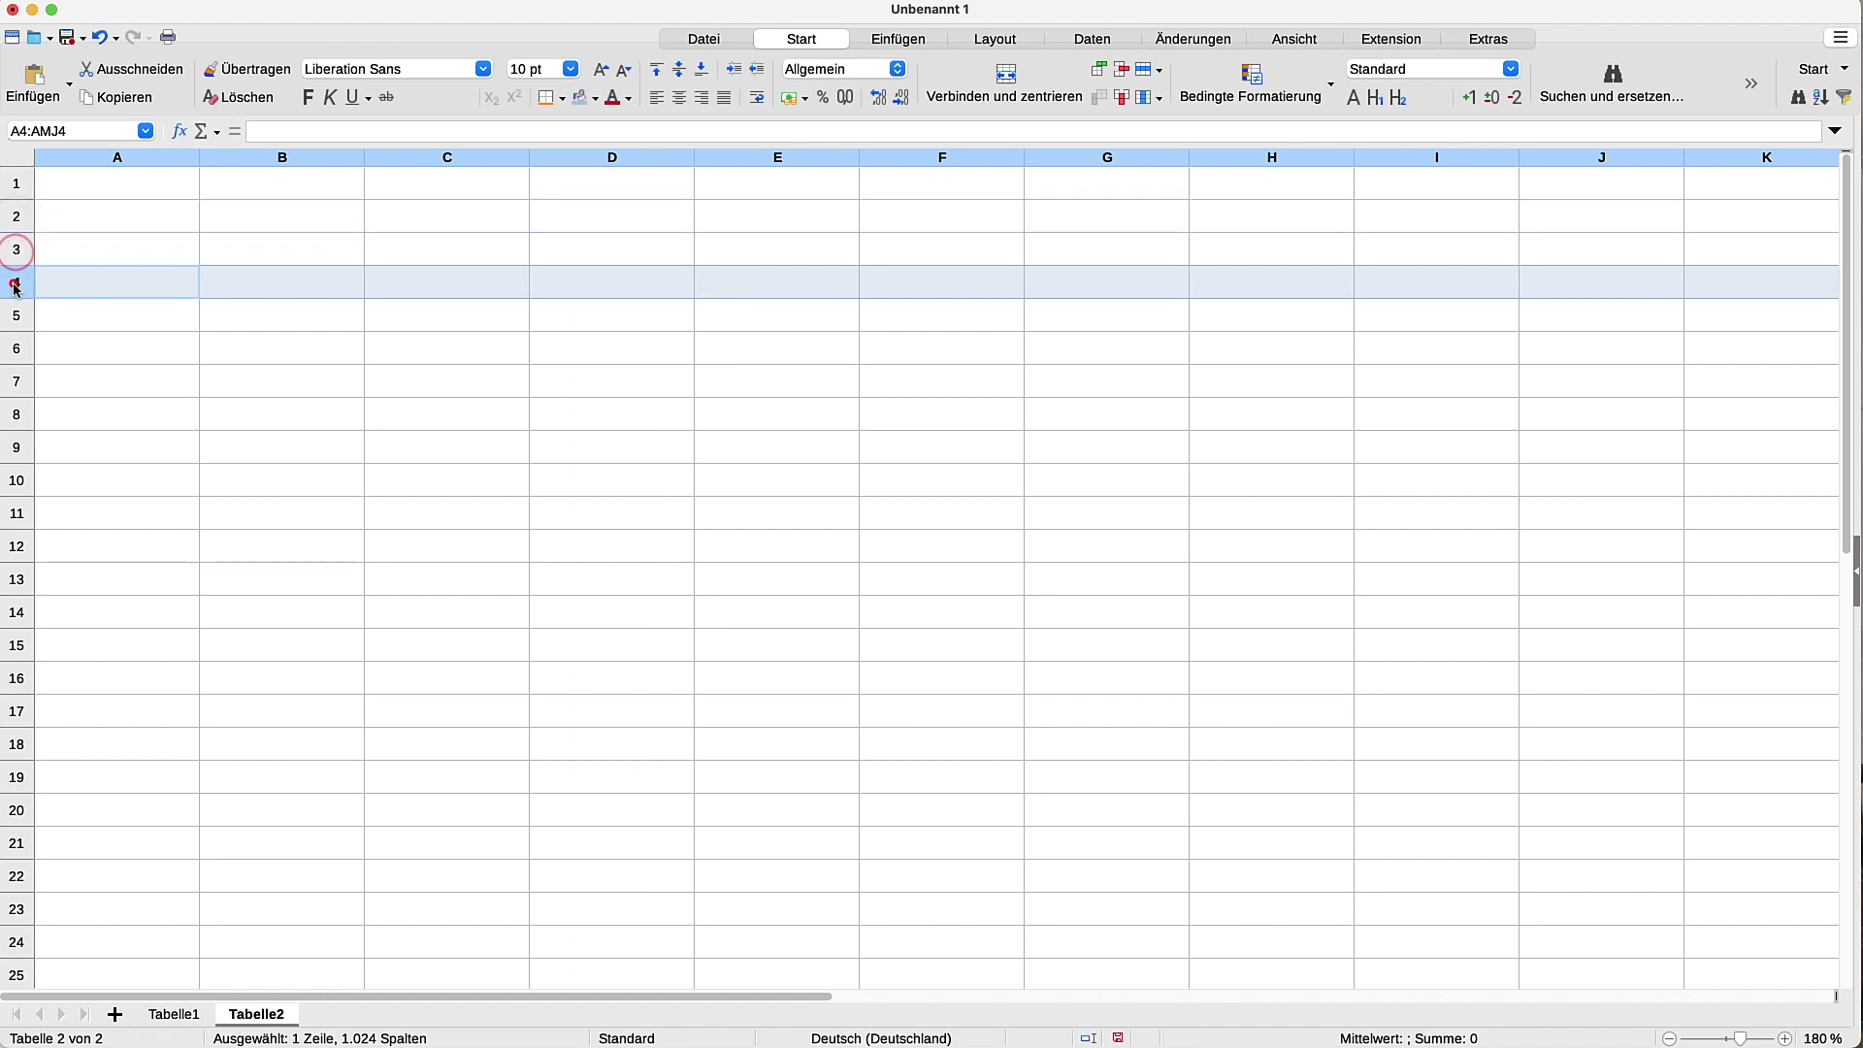
{"action": "left_click", "coordinate": [15, 315]}
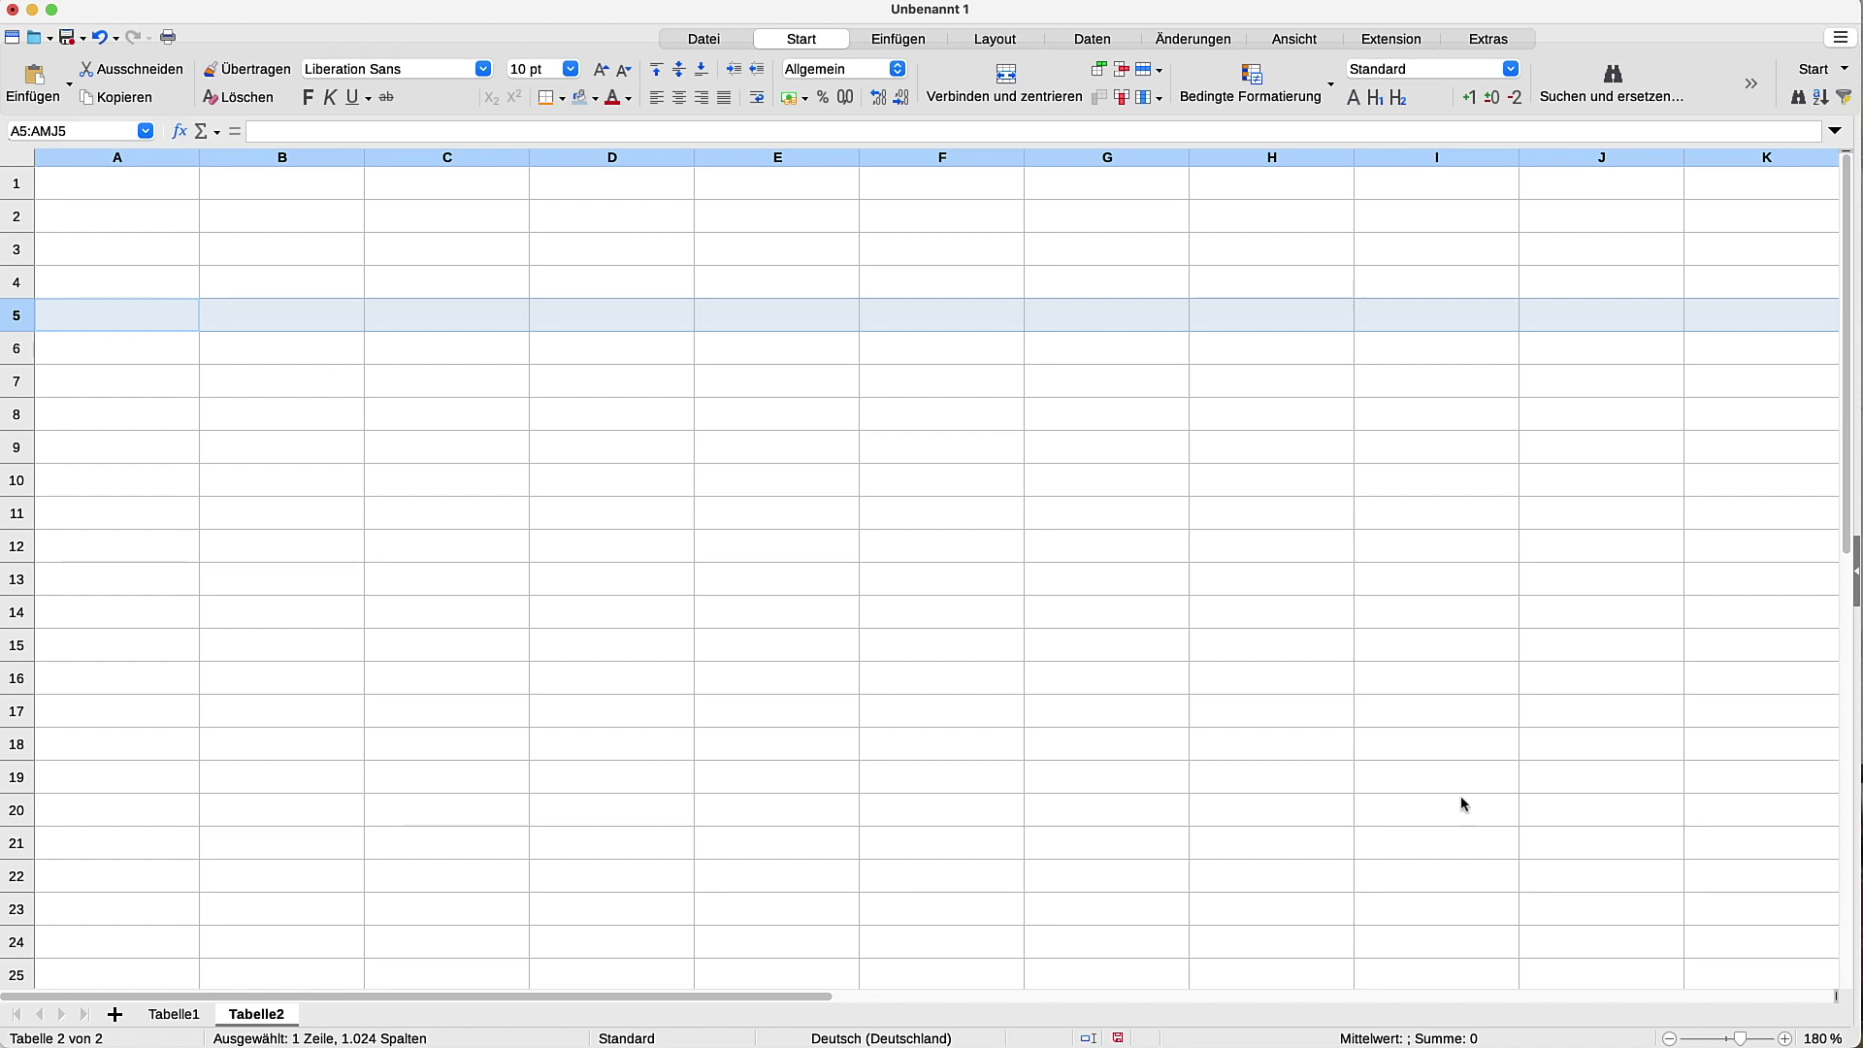
{"action": "left_click", "coordinate": [1785, 1038]}
{"action": "left_click", "coordinate": [1785, 1038]}
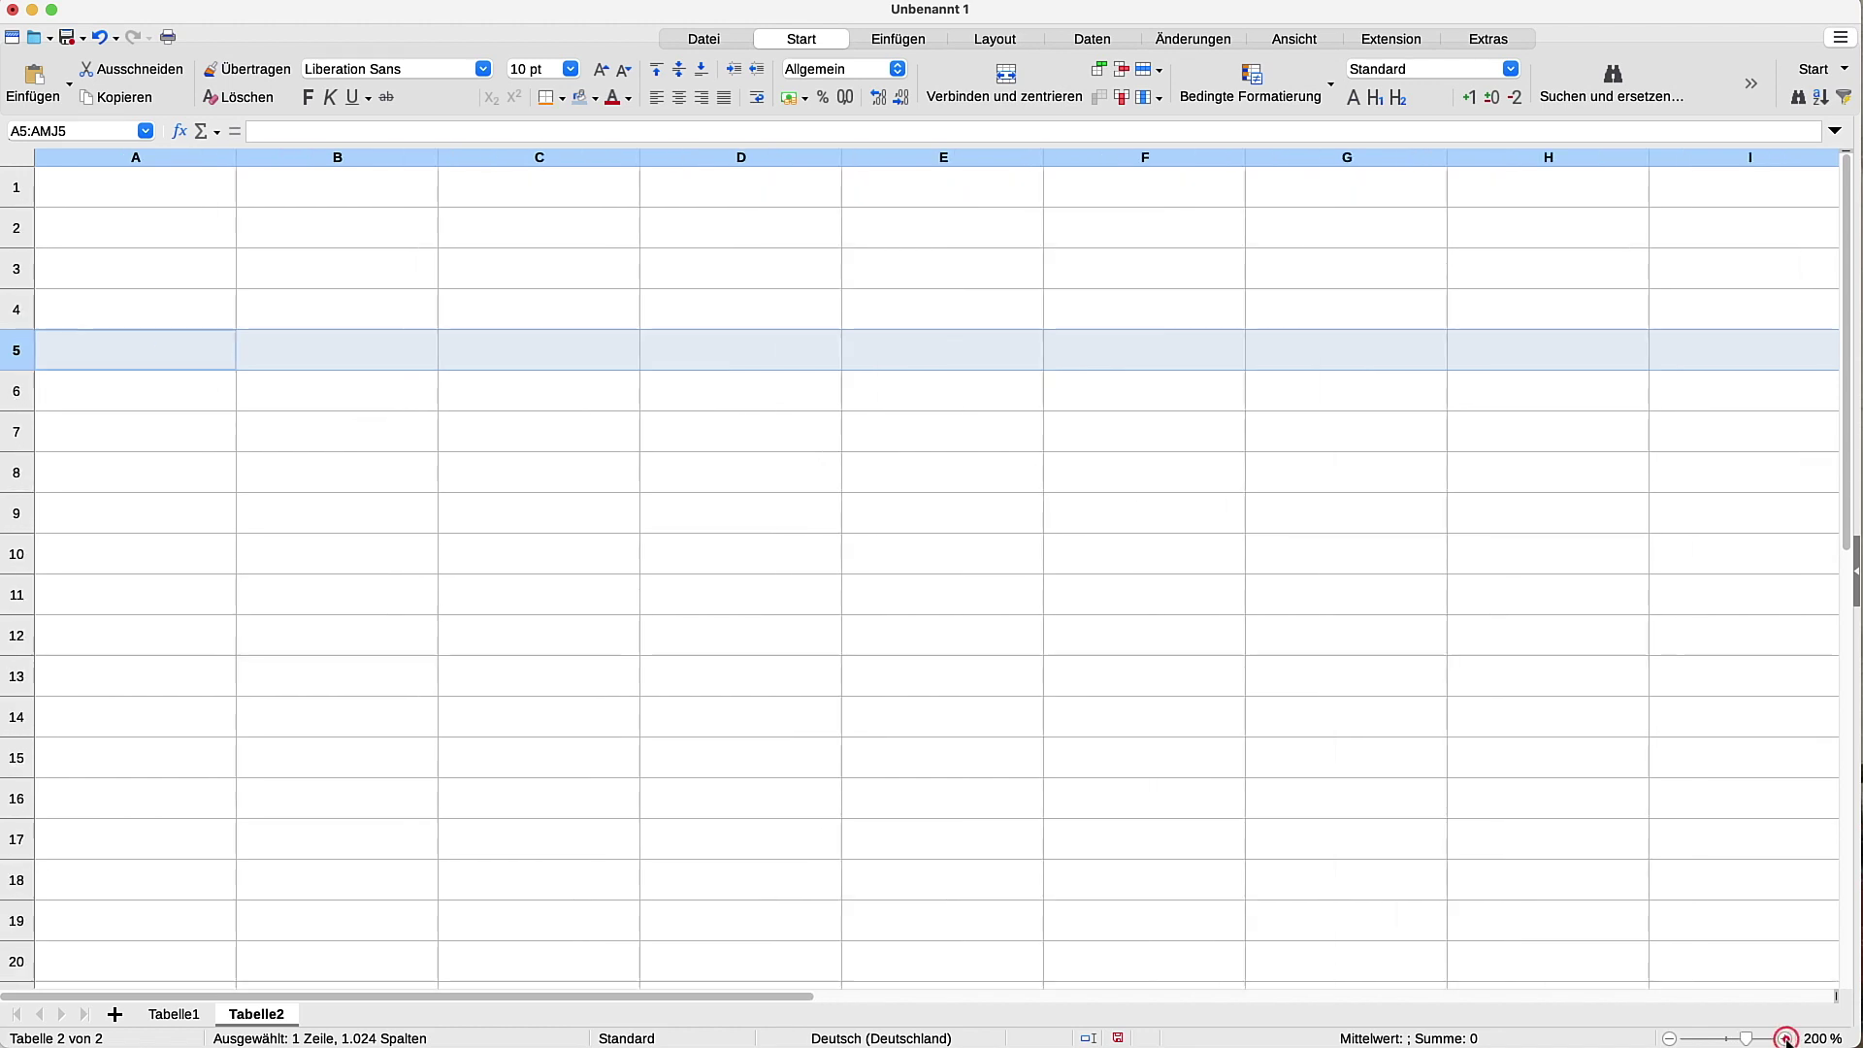
{"action": "left_click", "coordinate": [1785, 1038]}
{"action": "left_click", "coordinate": [1786, 1038]}
{"action": "left_click", "coordinate": [1786, 1038]}
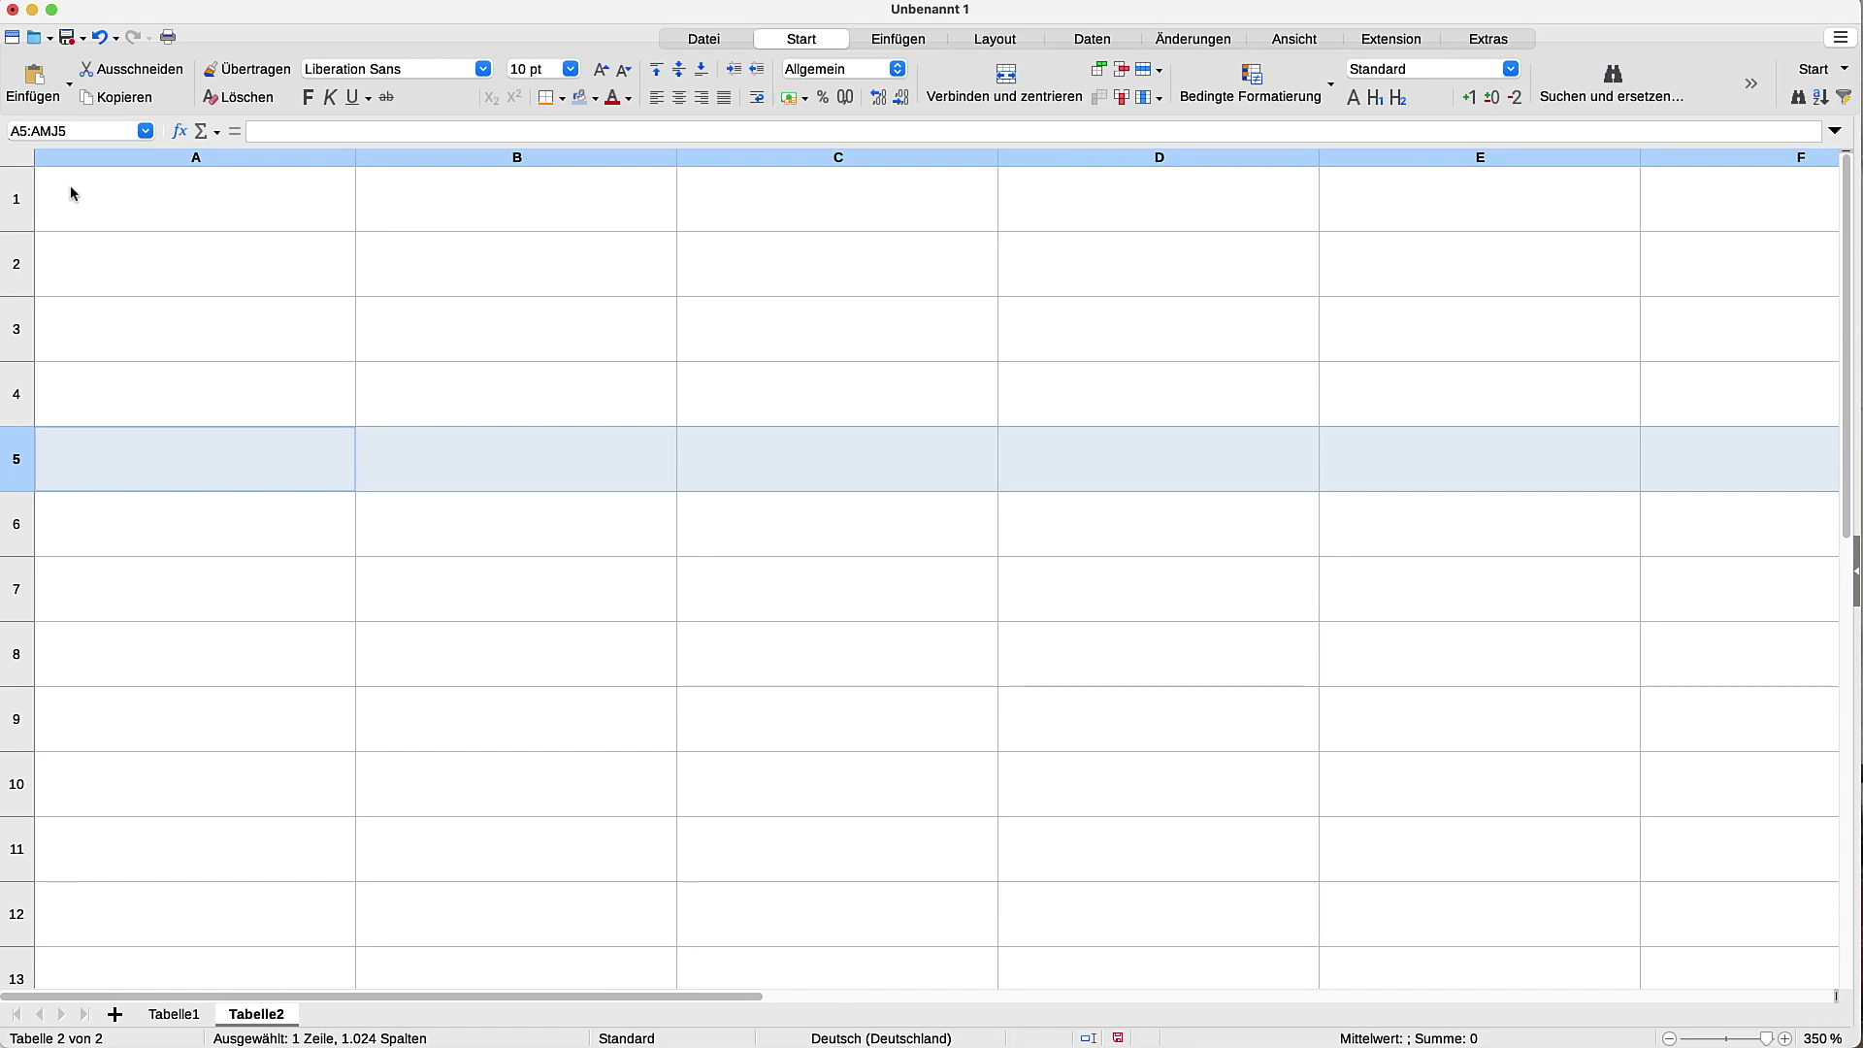
{"action": "left_click", "coordinate": [204, 199]}
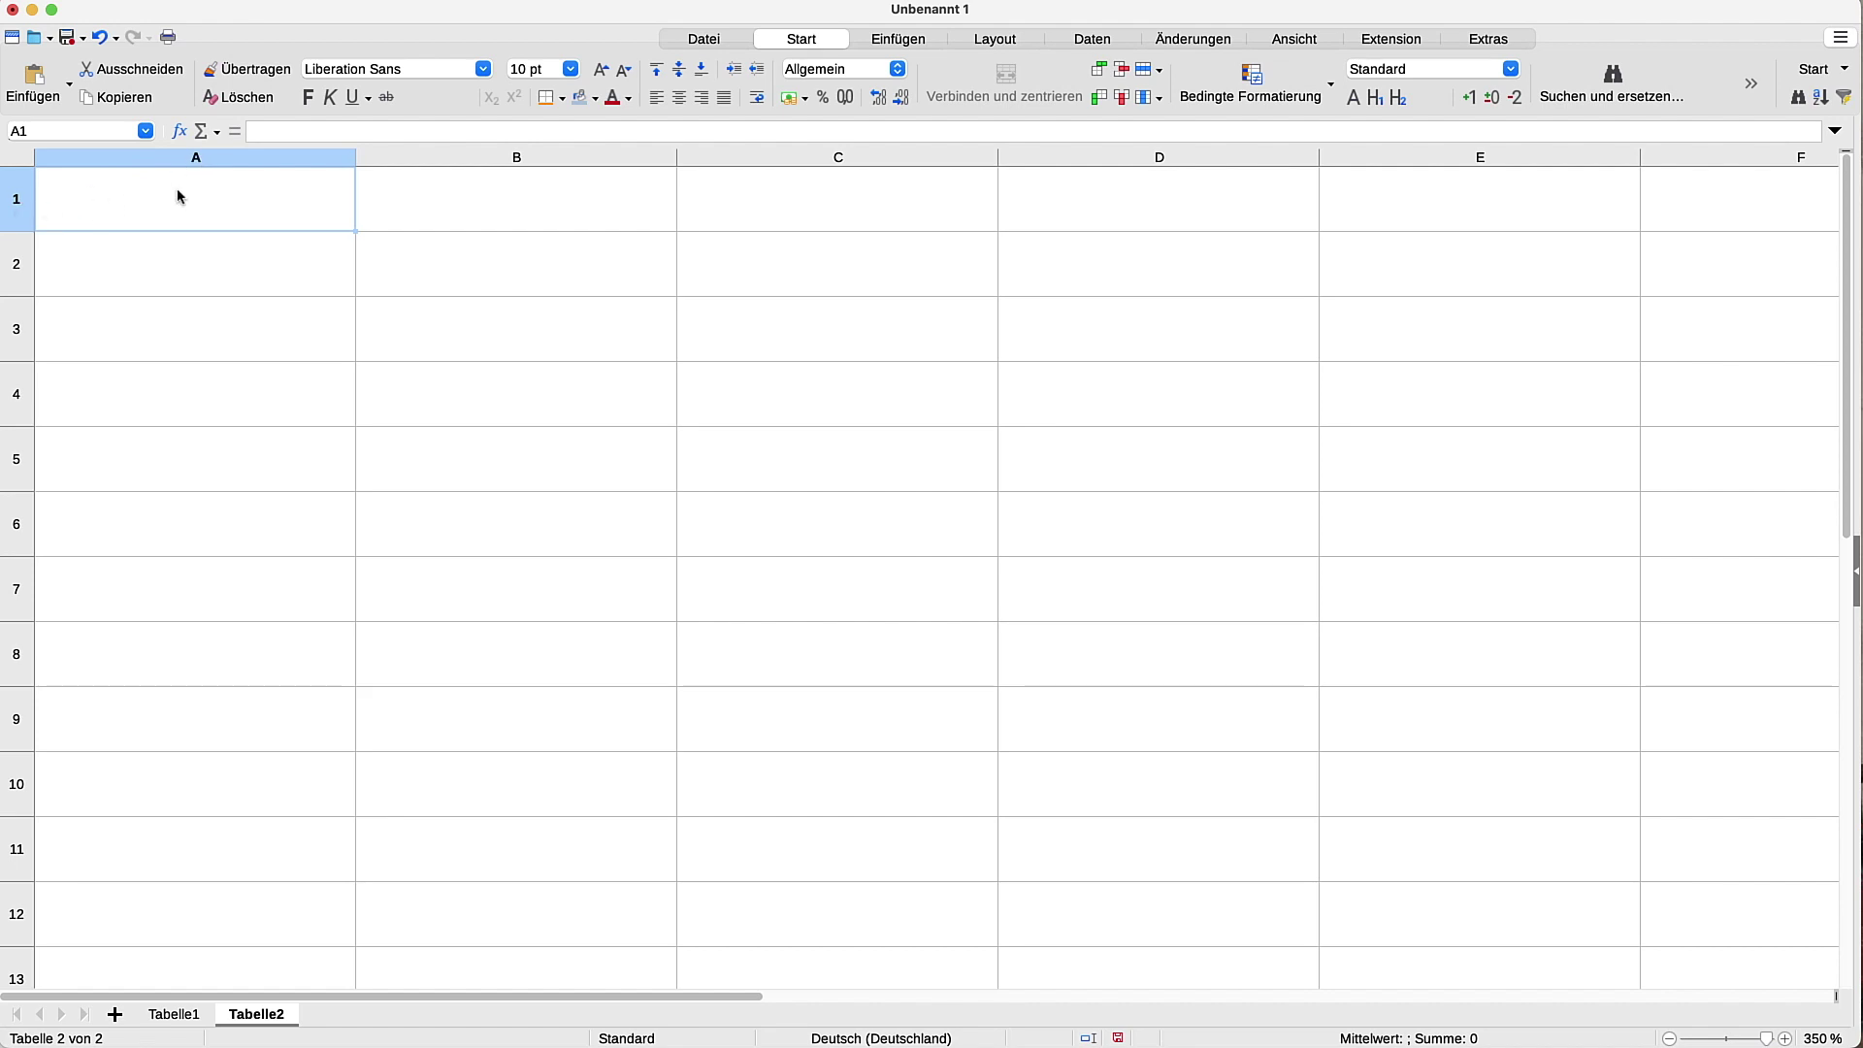
{"action": "left_click", "coordinate": [533, 183]}
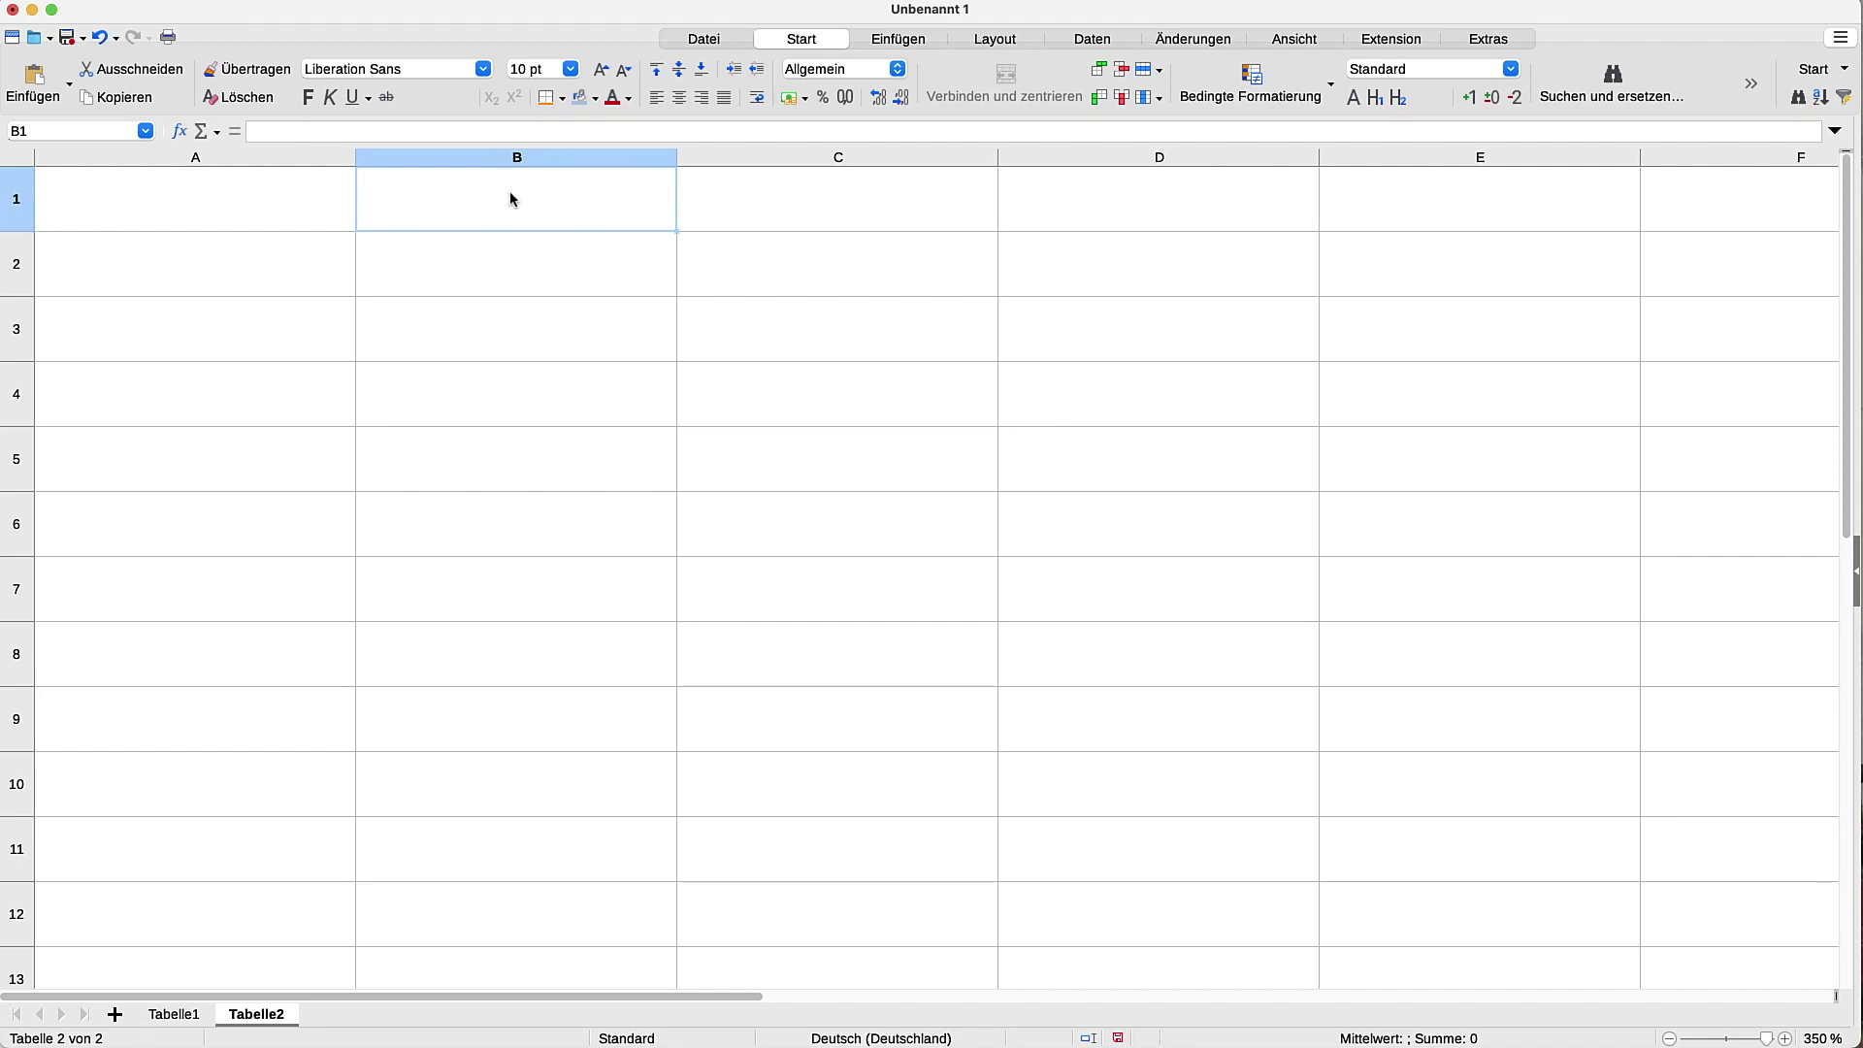
{"action": "left_click", "coordinate": [838, 157]}
{"action": "left_click", "coordinate": [840, 190]}
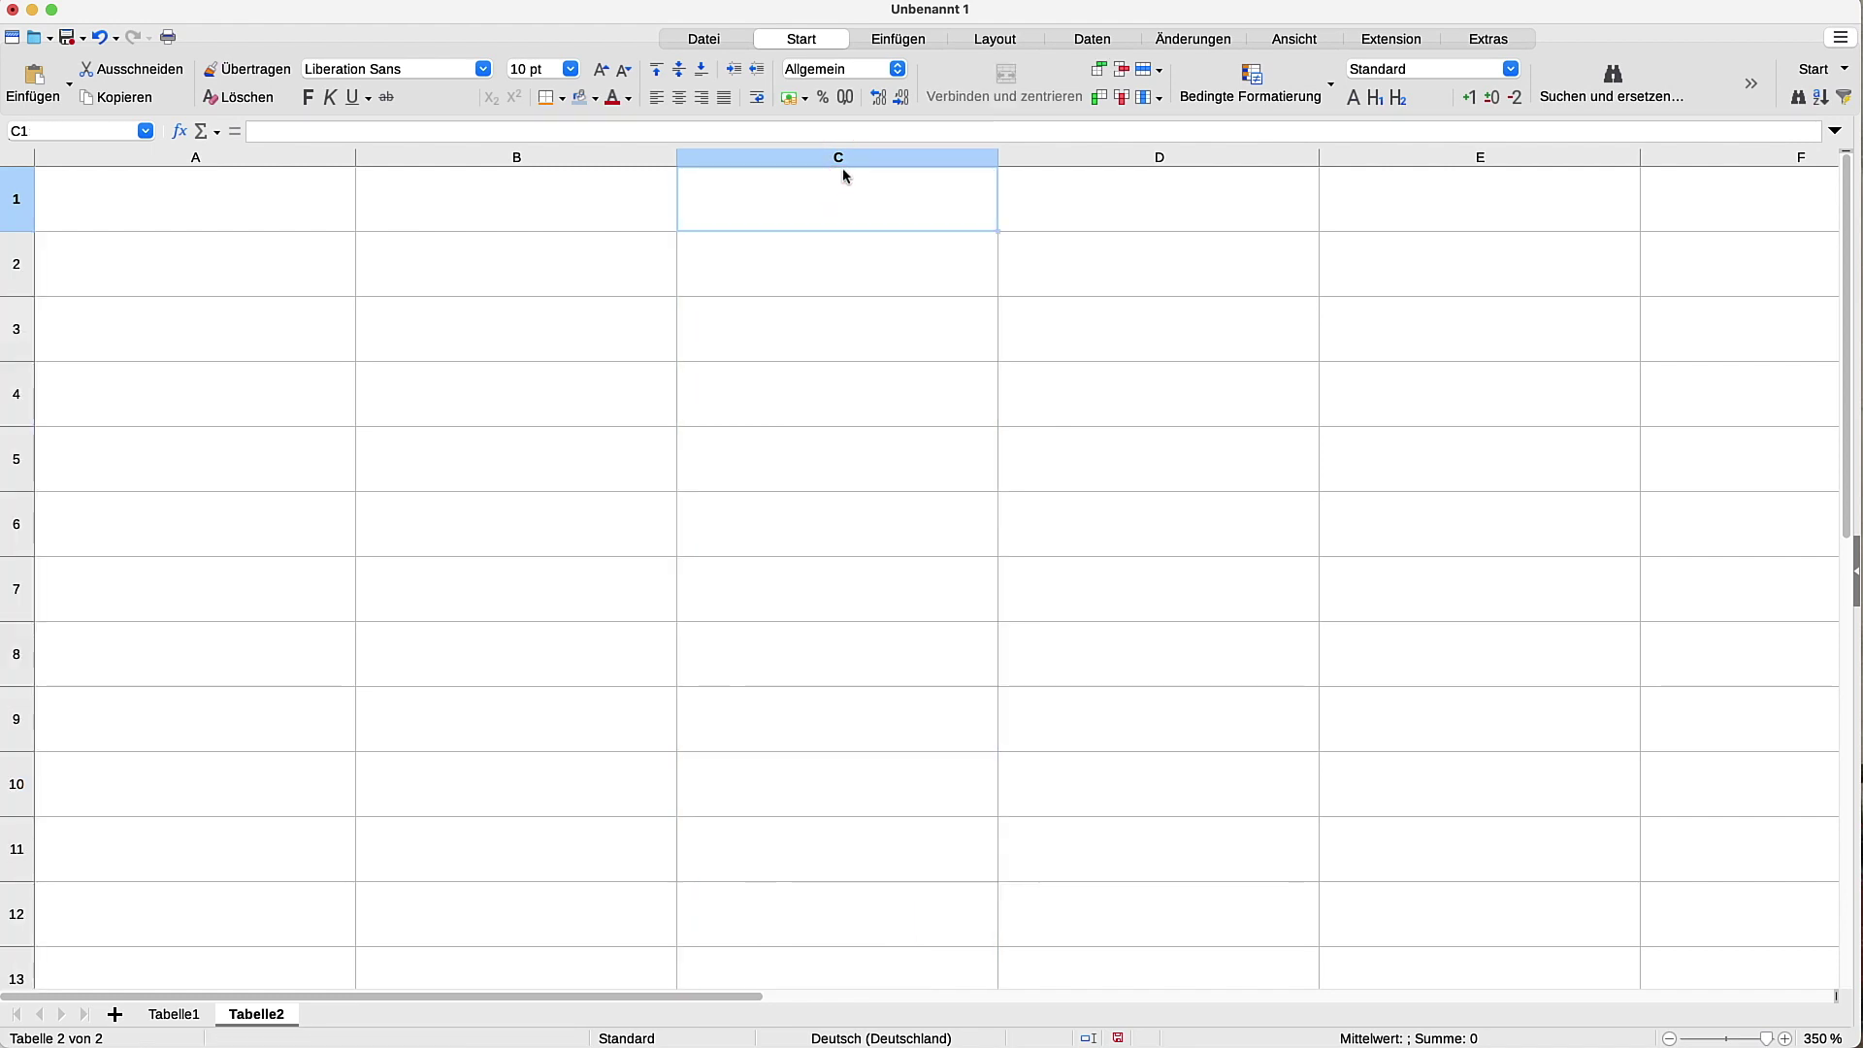
{"action": "left_click", "coordinate": [489, 394]}
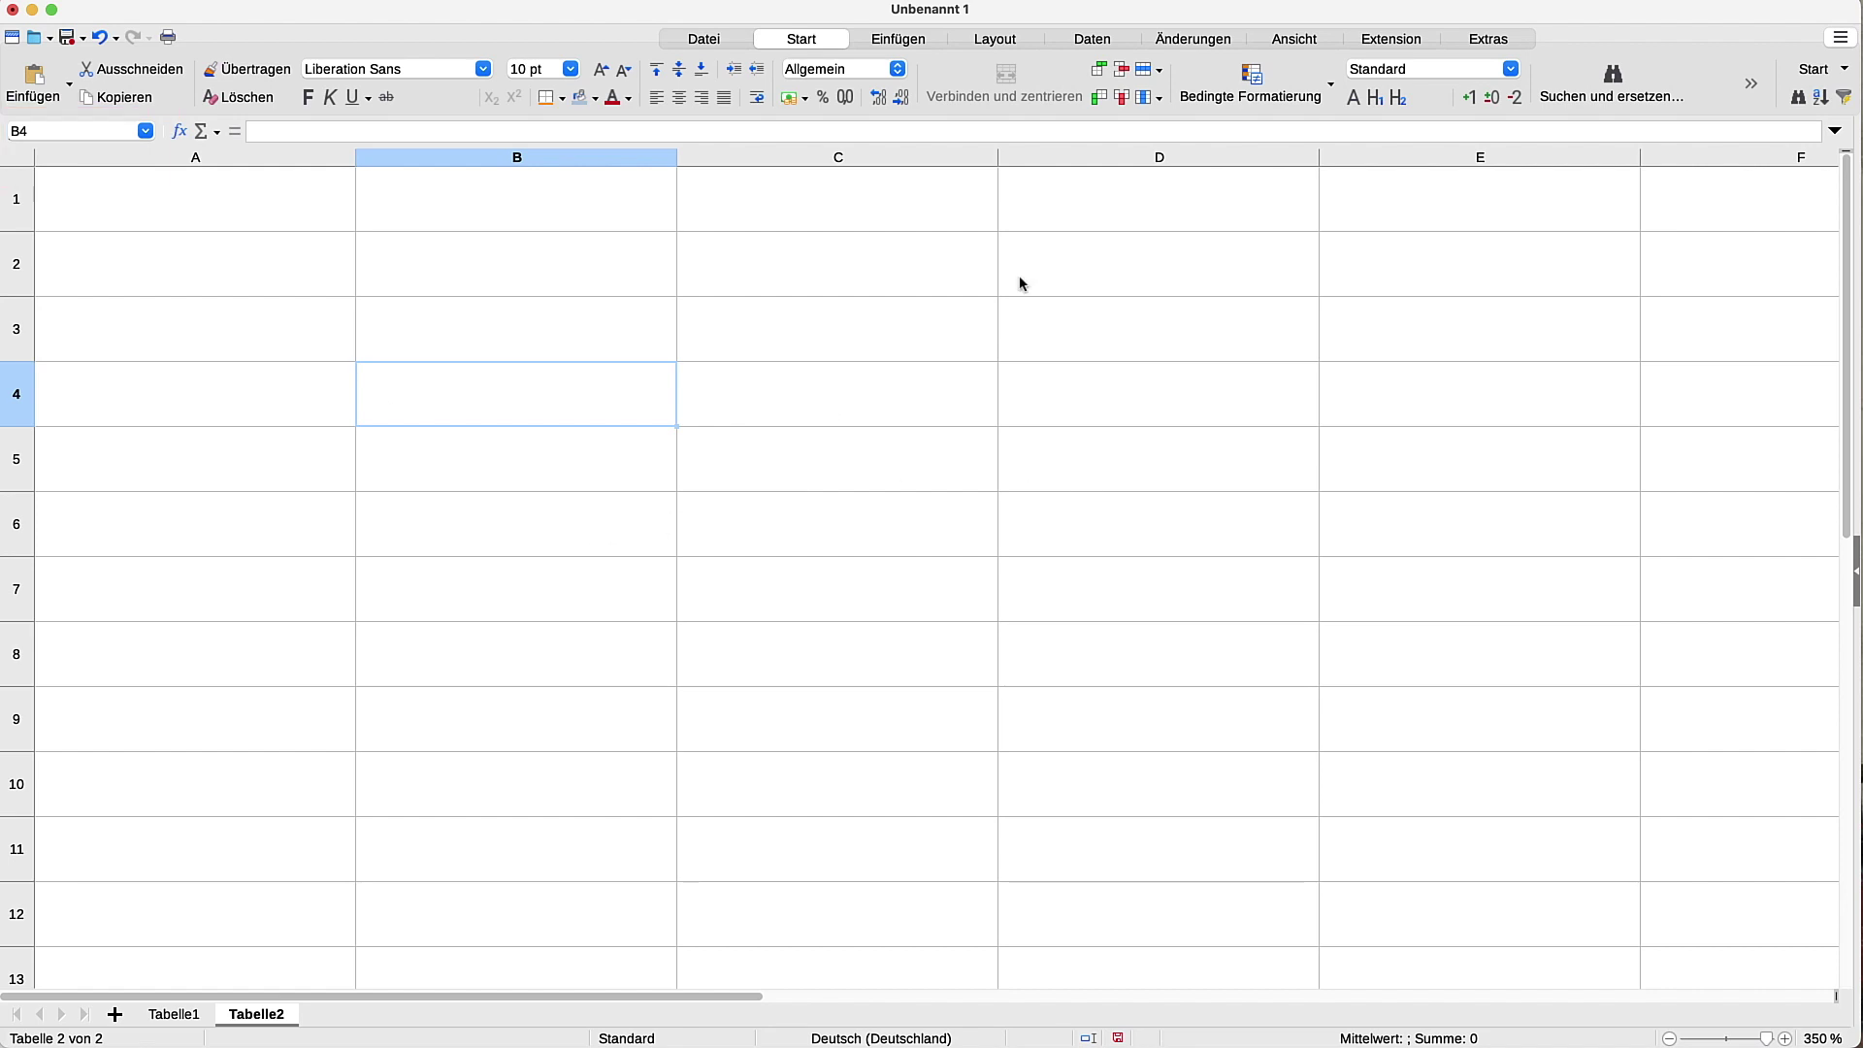
{"action": "left_click", "coordinate": [1170, 590]}
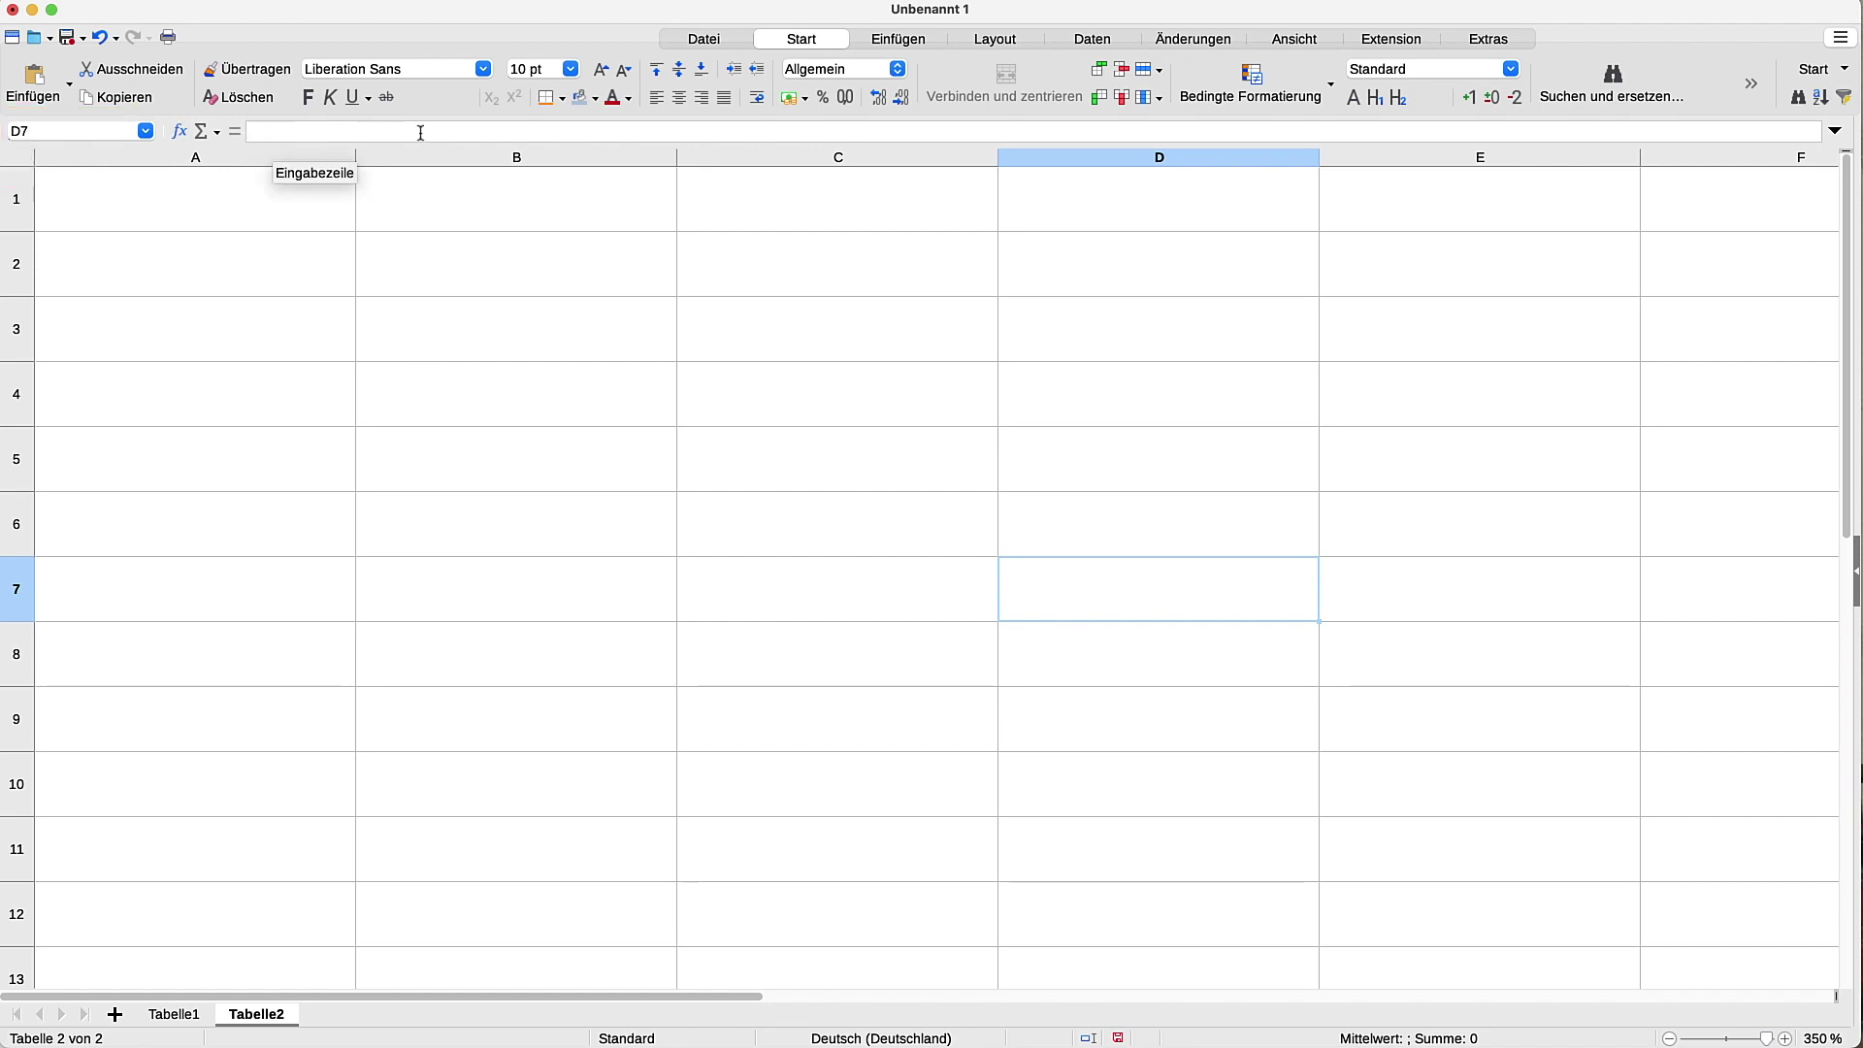
{"action": "left_click", "coordinate": [310, 131]}
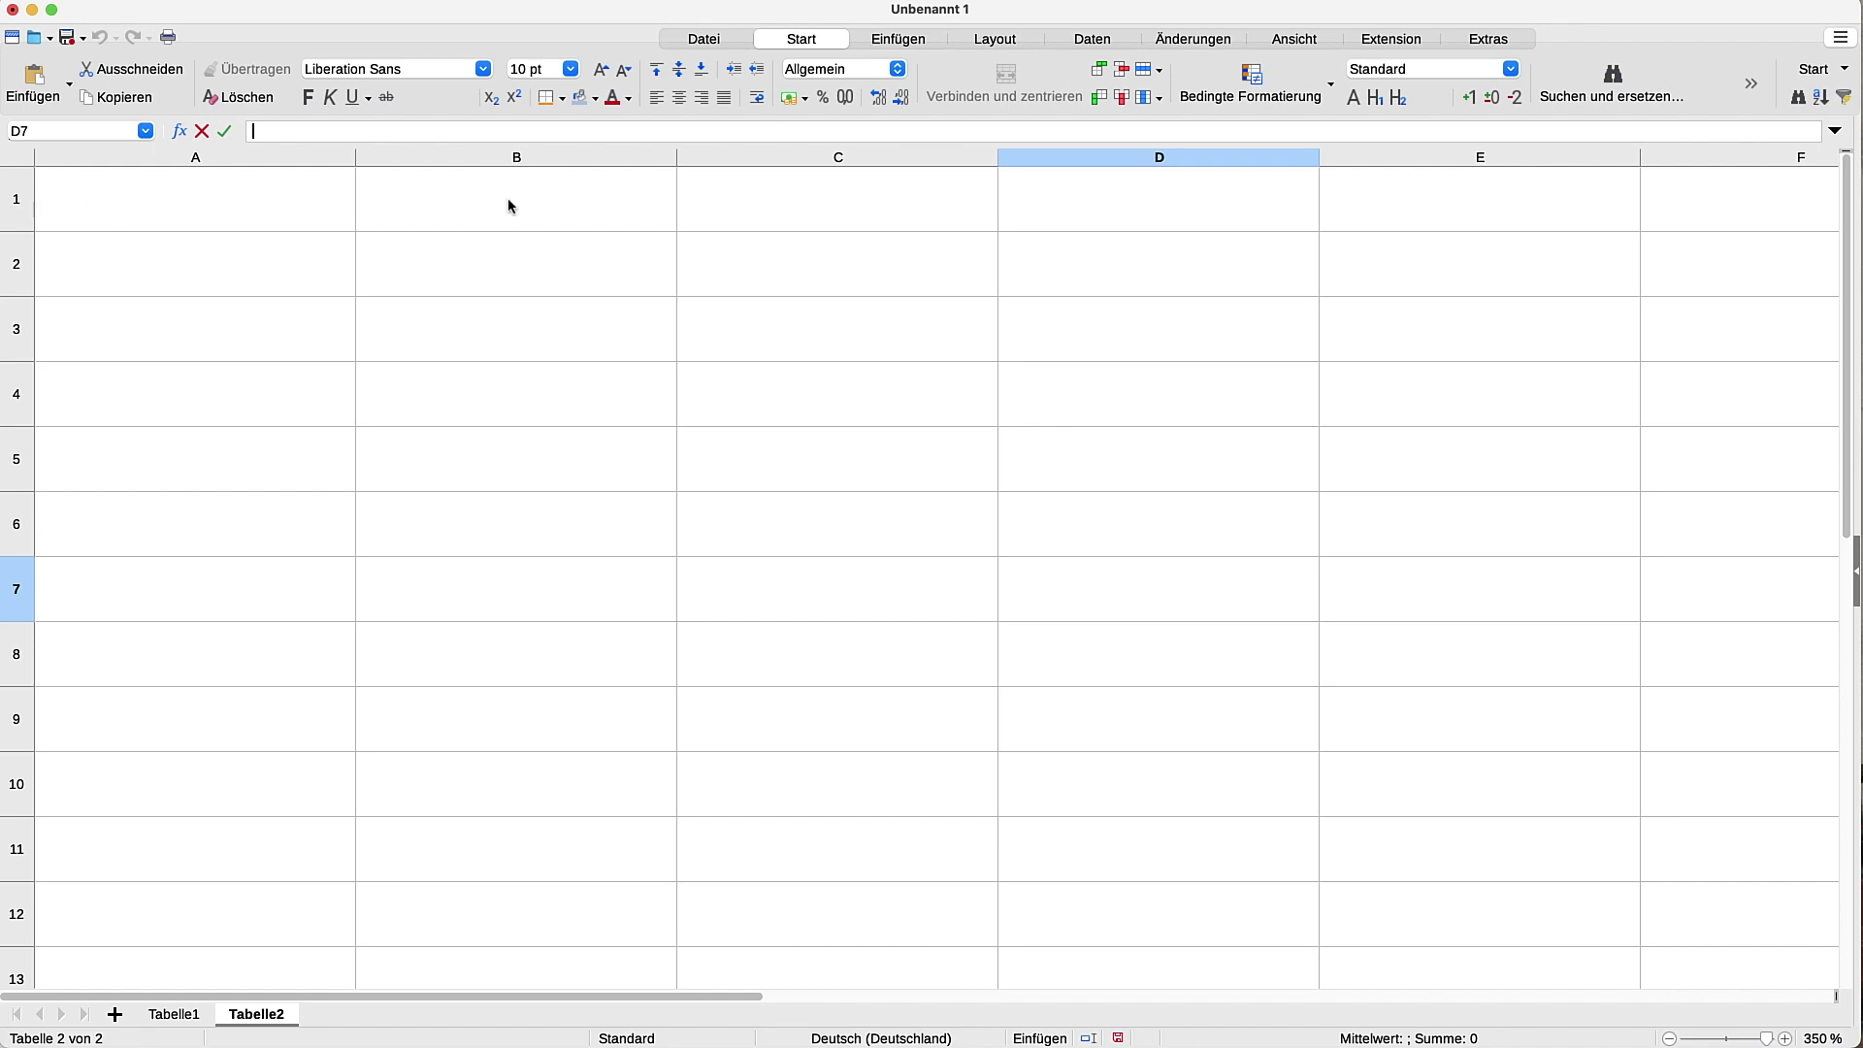
- Enter the heading 'Montag' in cell B1 of Tabelle2
{"action": "left_click", "coordinate": [512, 206]}
{"action": "left_click", "coordinate": [274, 133]}
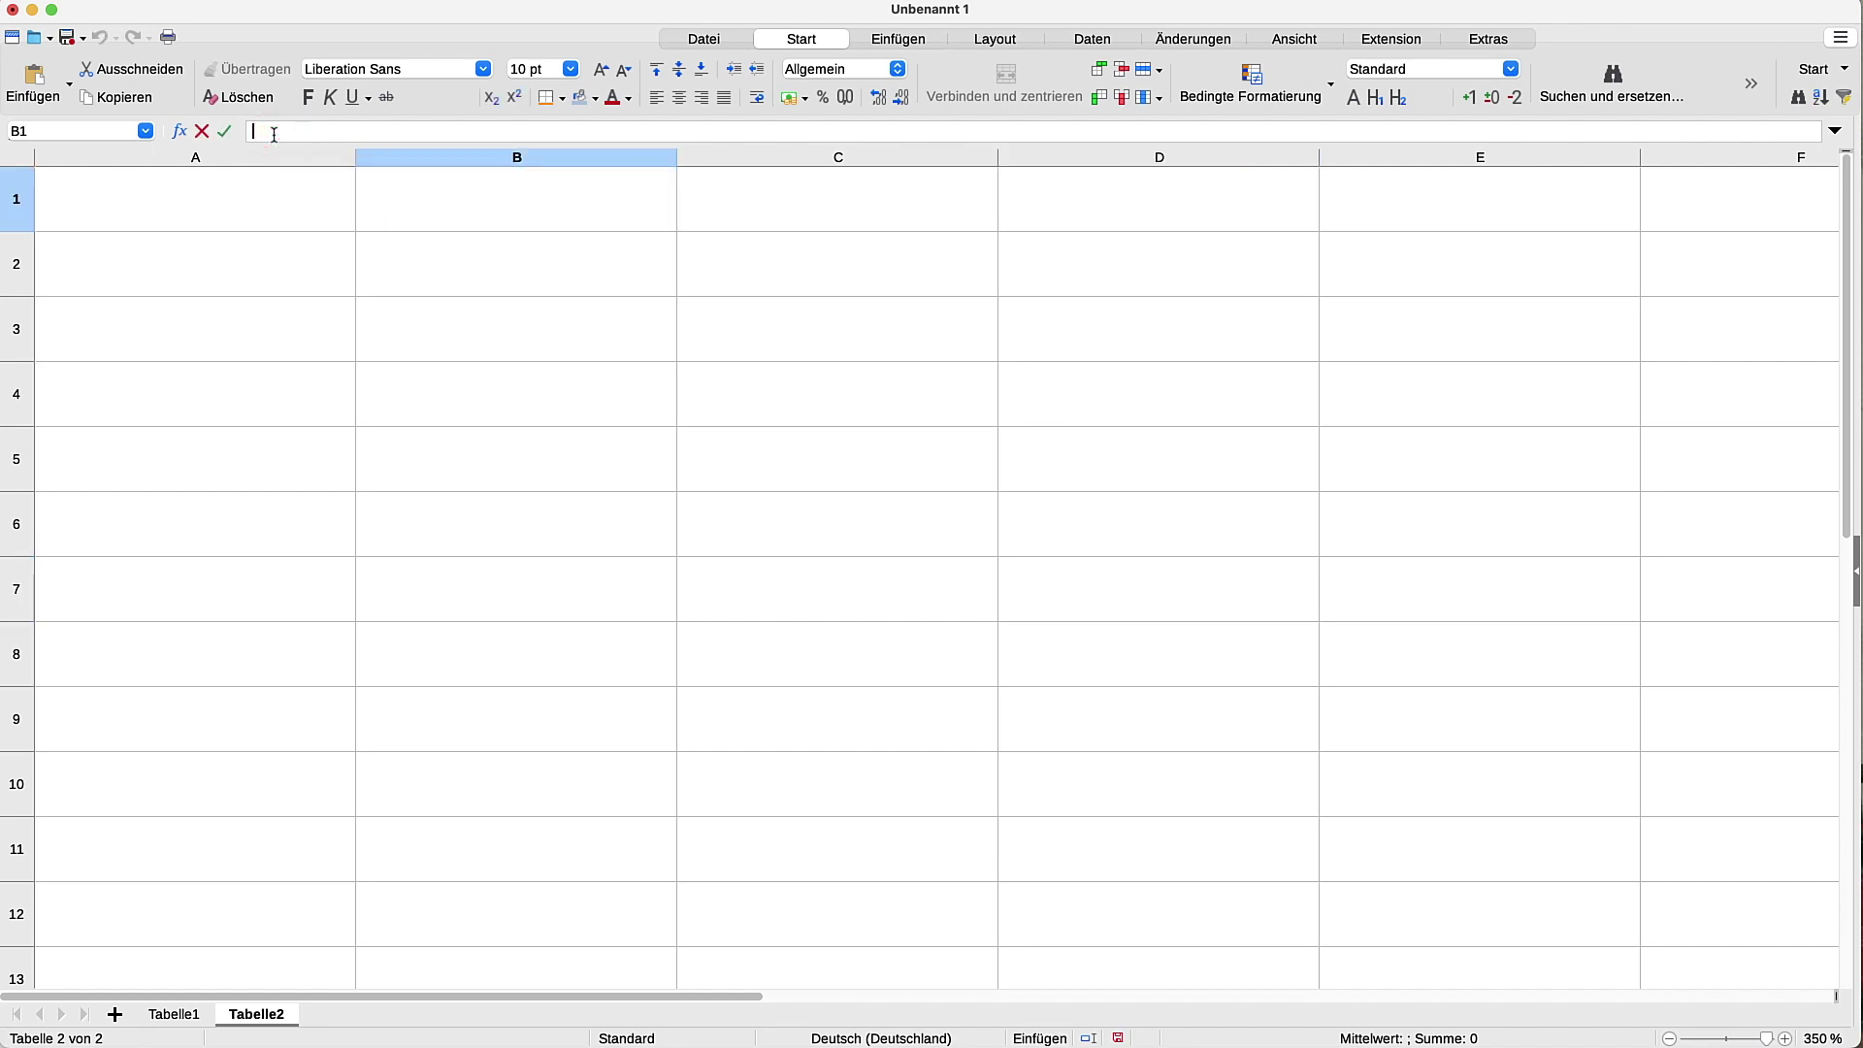
{"action": "type", "text": "Montag"}
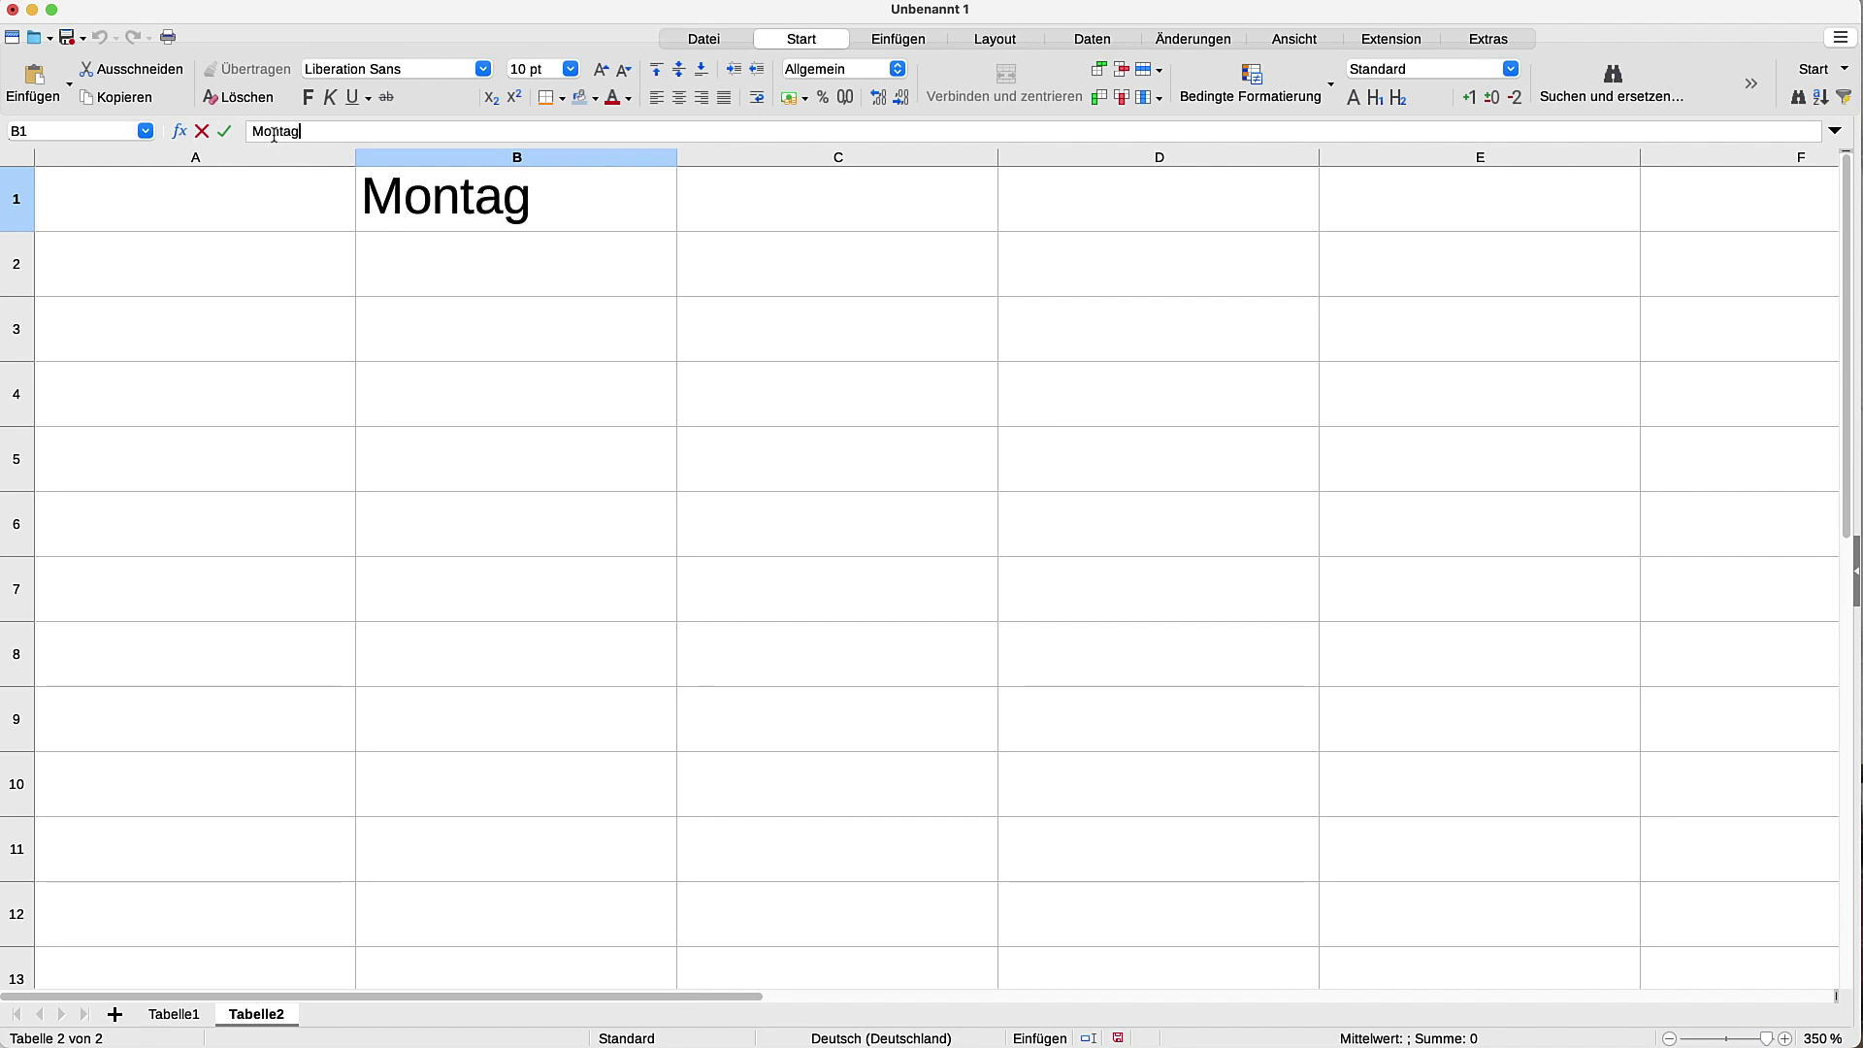
{"action": "left_click", "coordinate": [483, 263]}
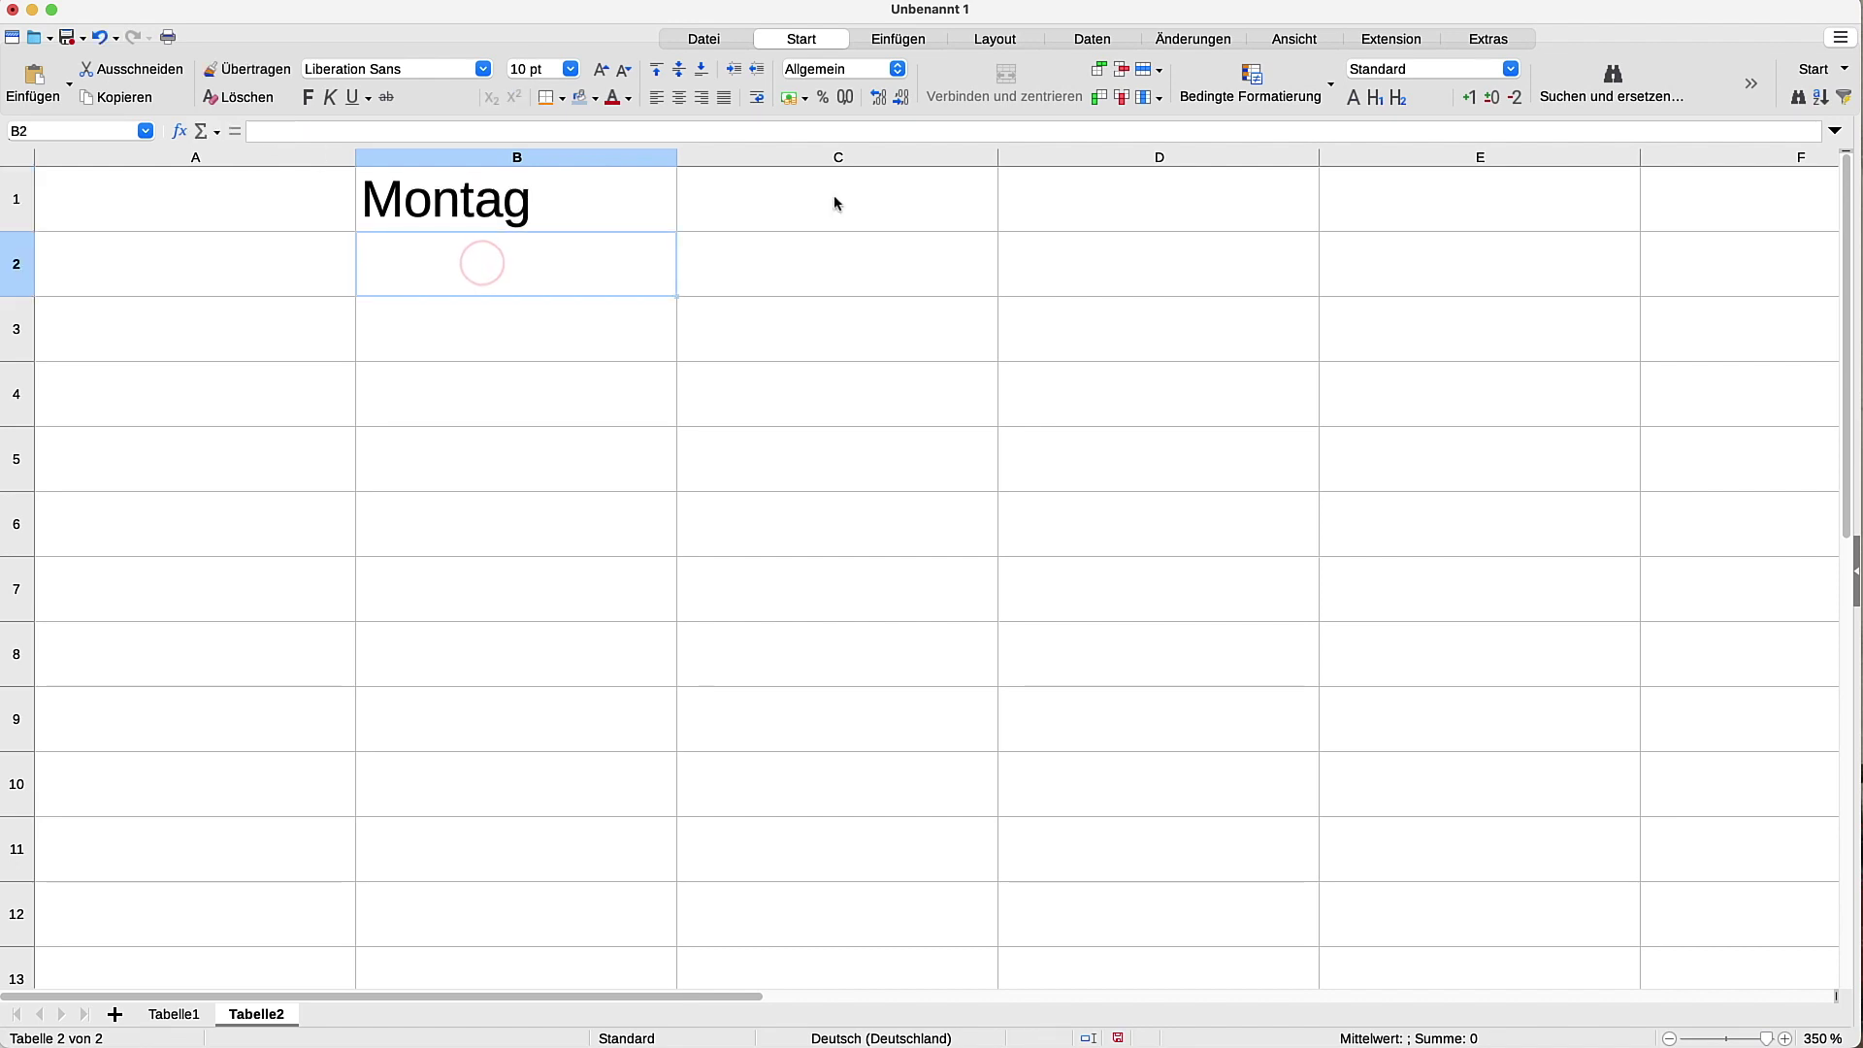
{"action": "left_click", "coordinate": [1669, 1038]}
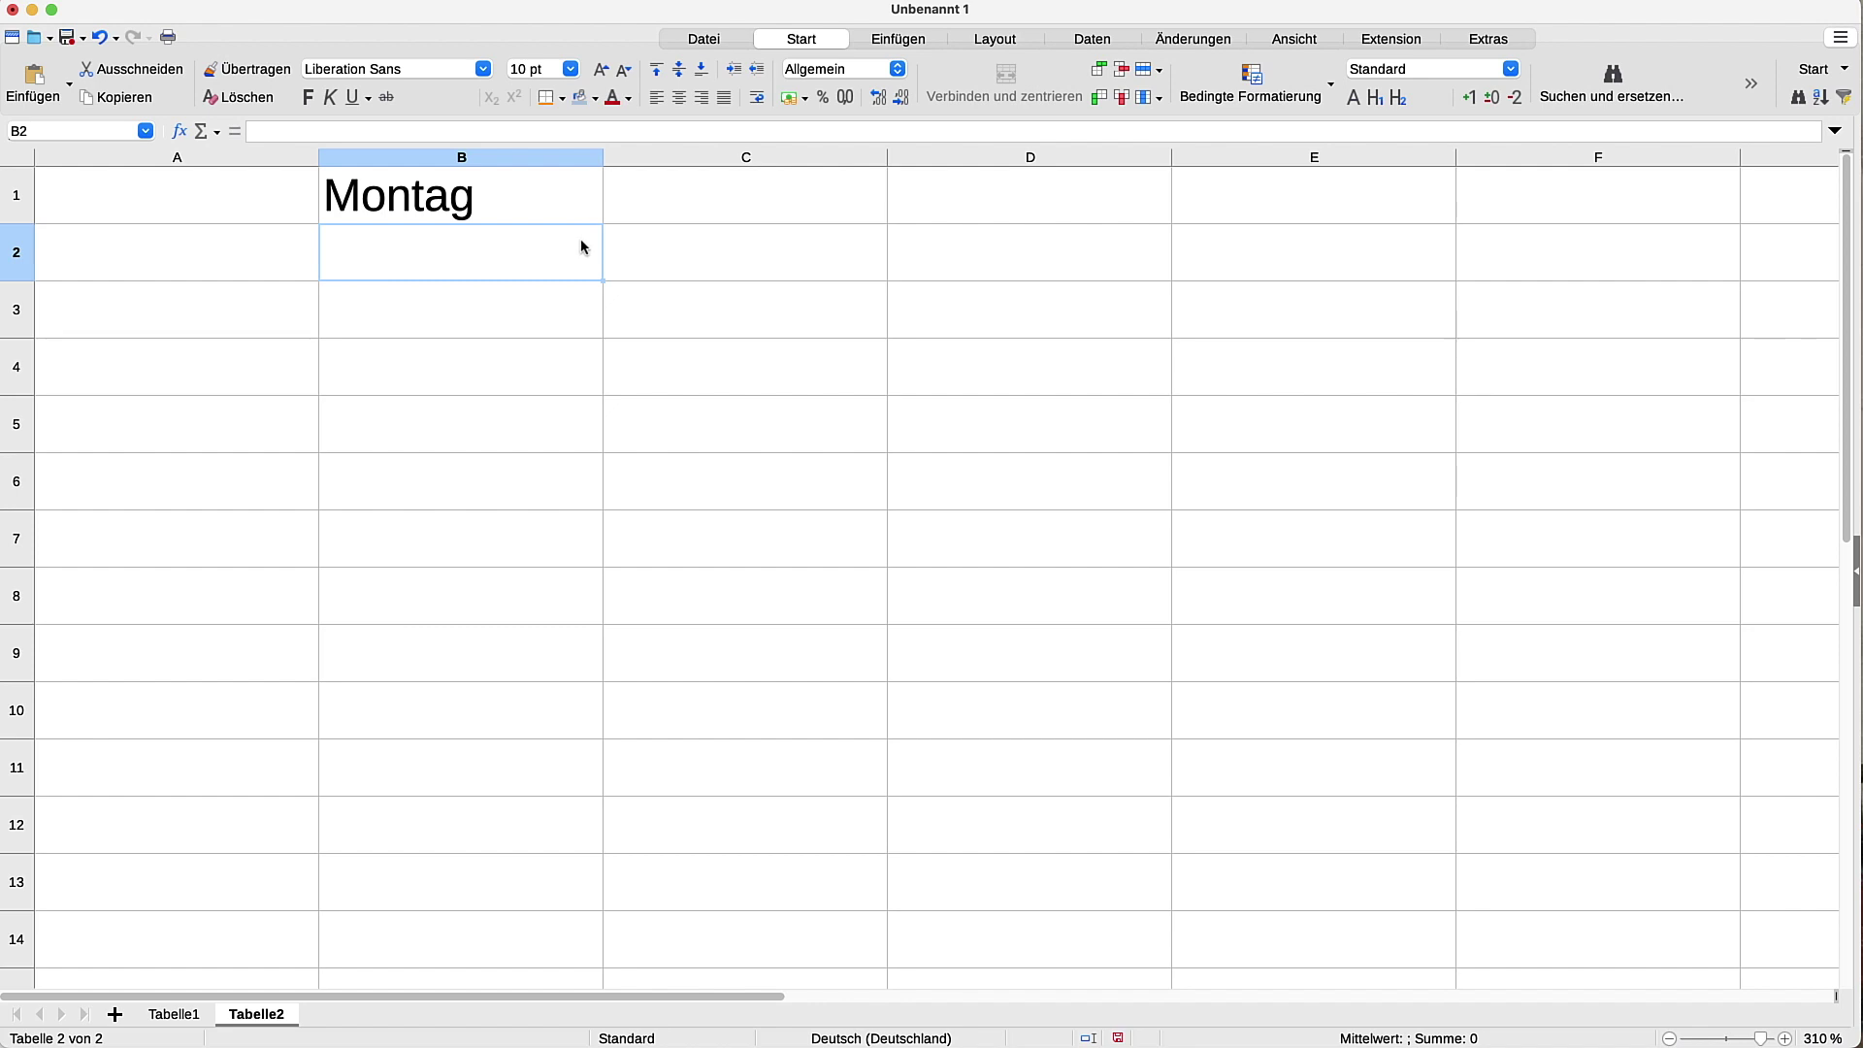
- Auto-fill Dienstag through Freitag into C1:F1 from Montag, then start entering 08:00 in A2
{"action": "left_click", "coordinate": [514, 198]}
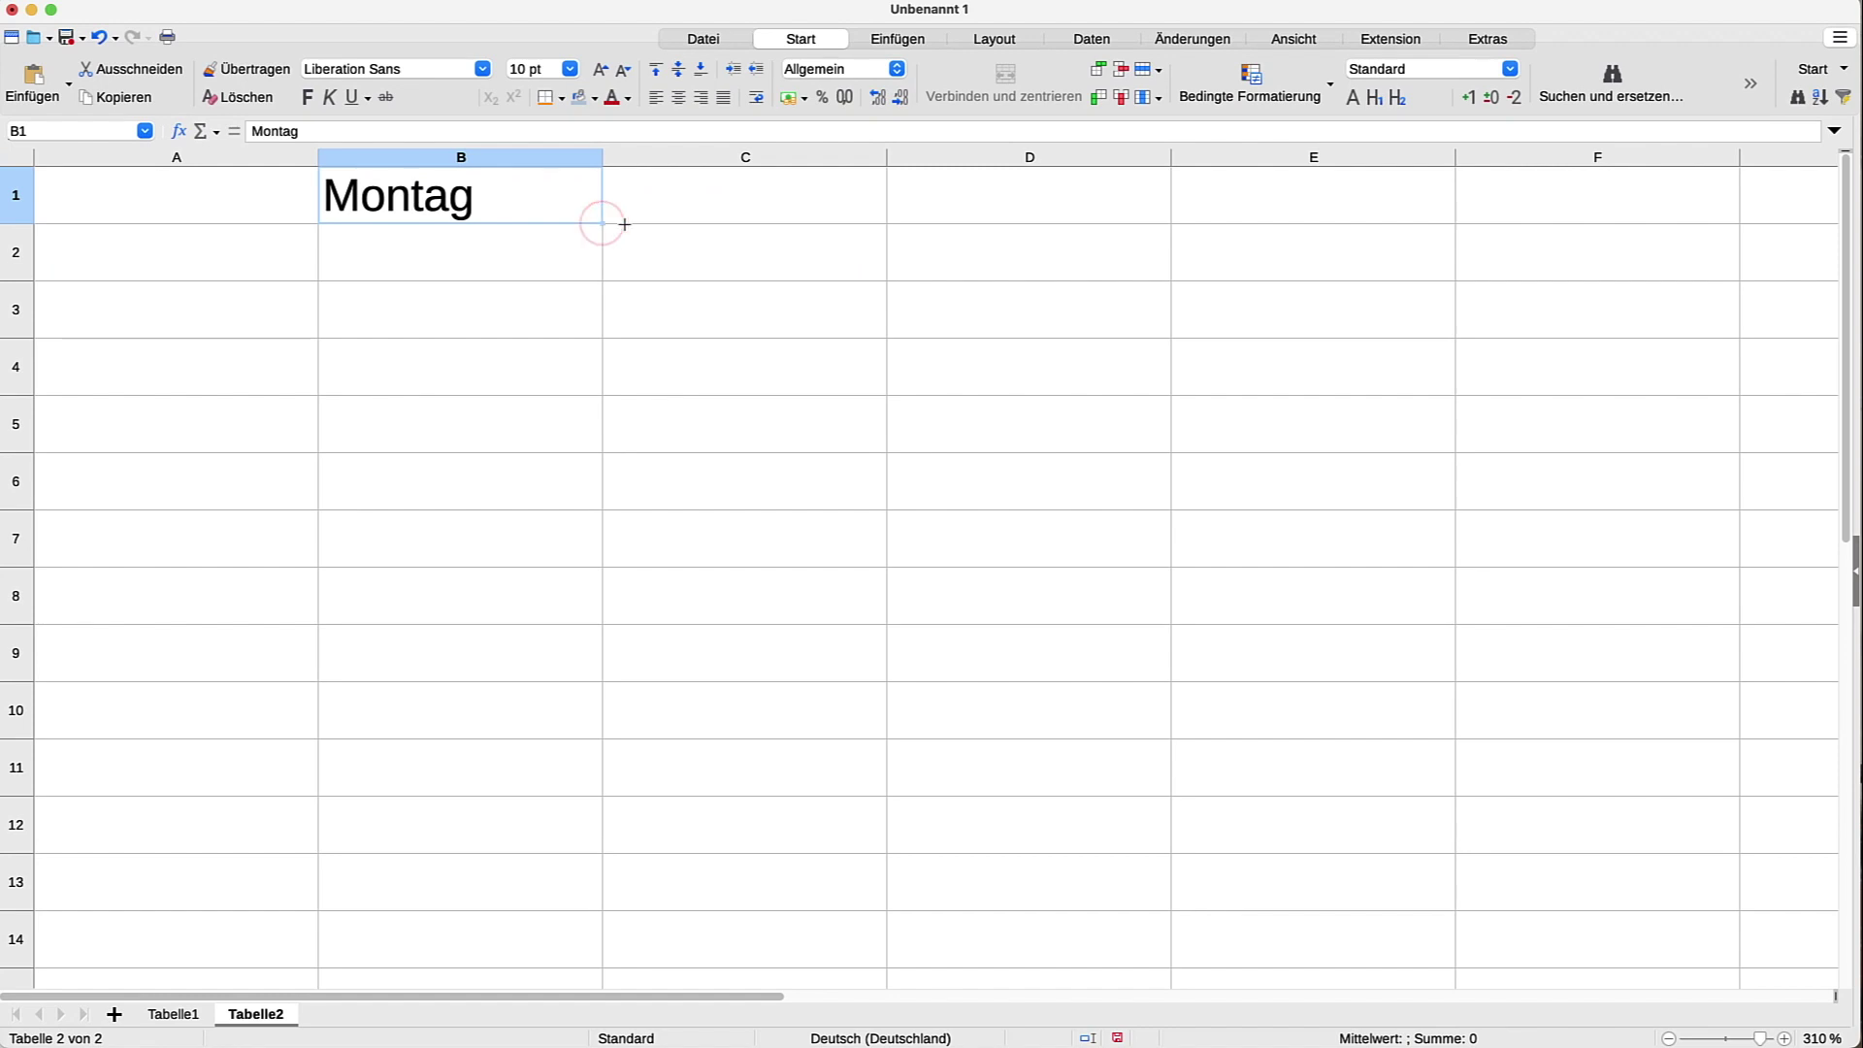
{"action": "left_click_drag", "start_coordinate": [601, 223], "coordinate": [852, 228]}
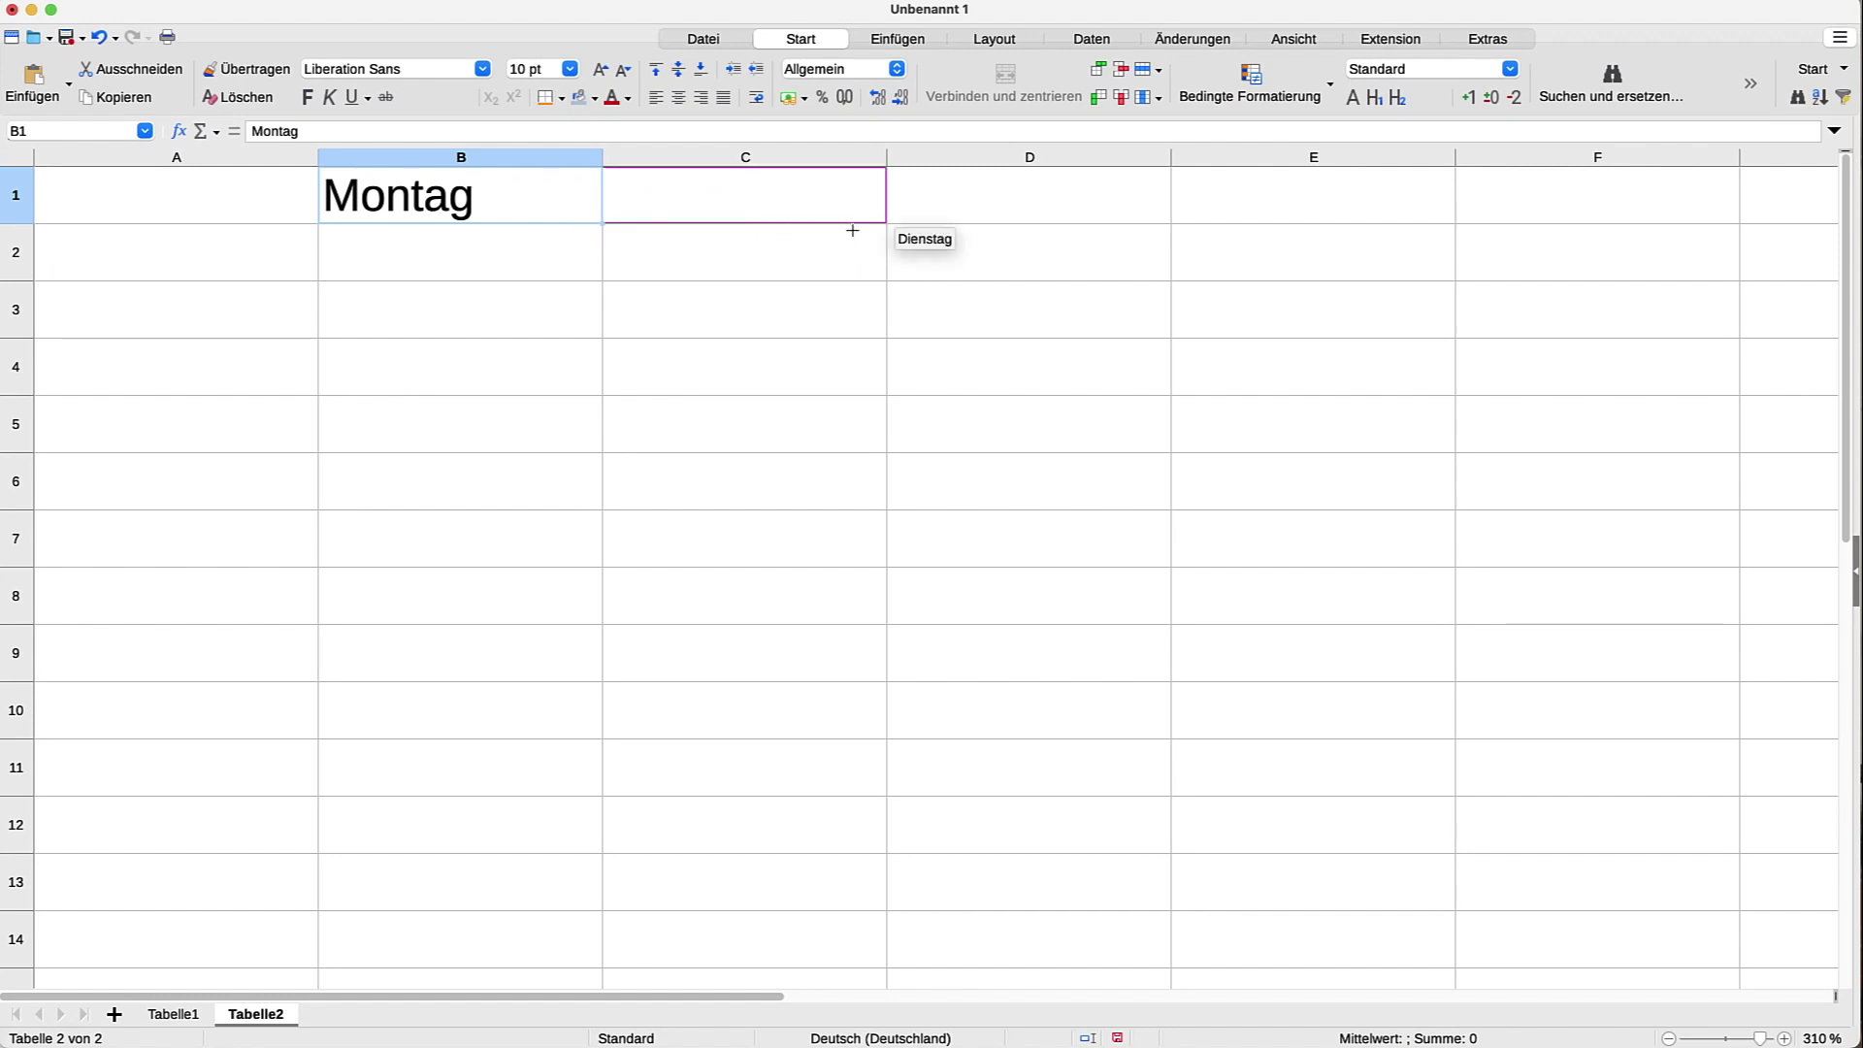
{"action": "left_click_drag", "start_coordinate": [866, 229], "coordinate": [1094, 231]}
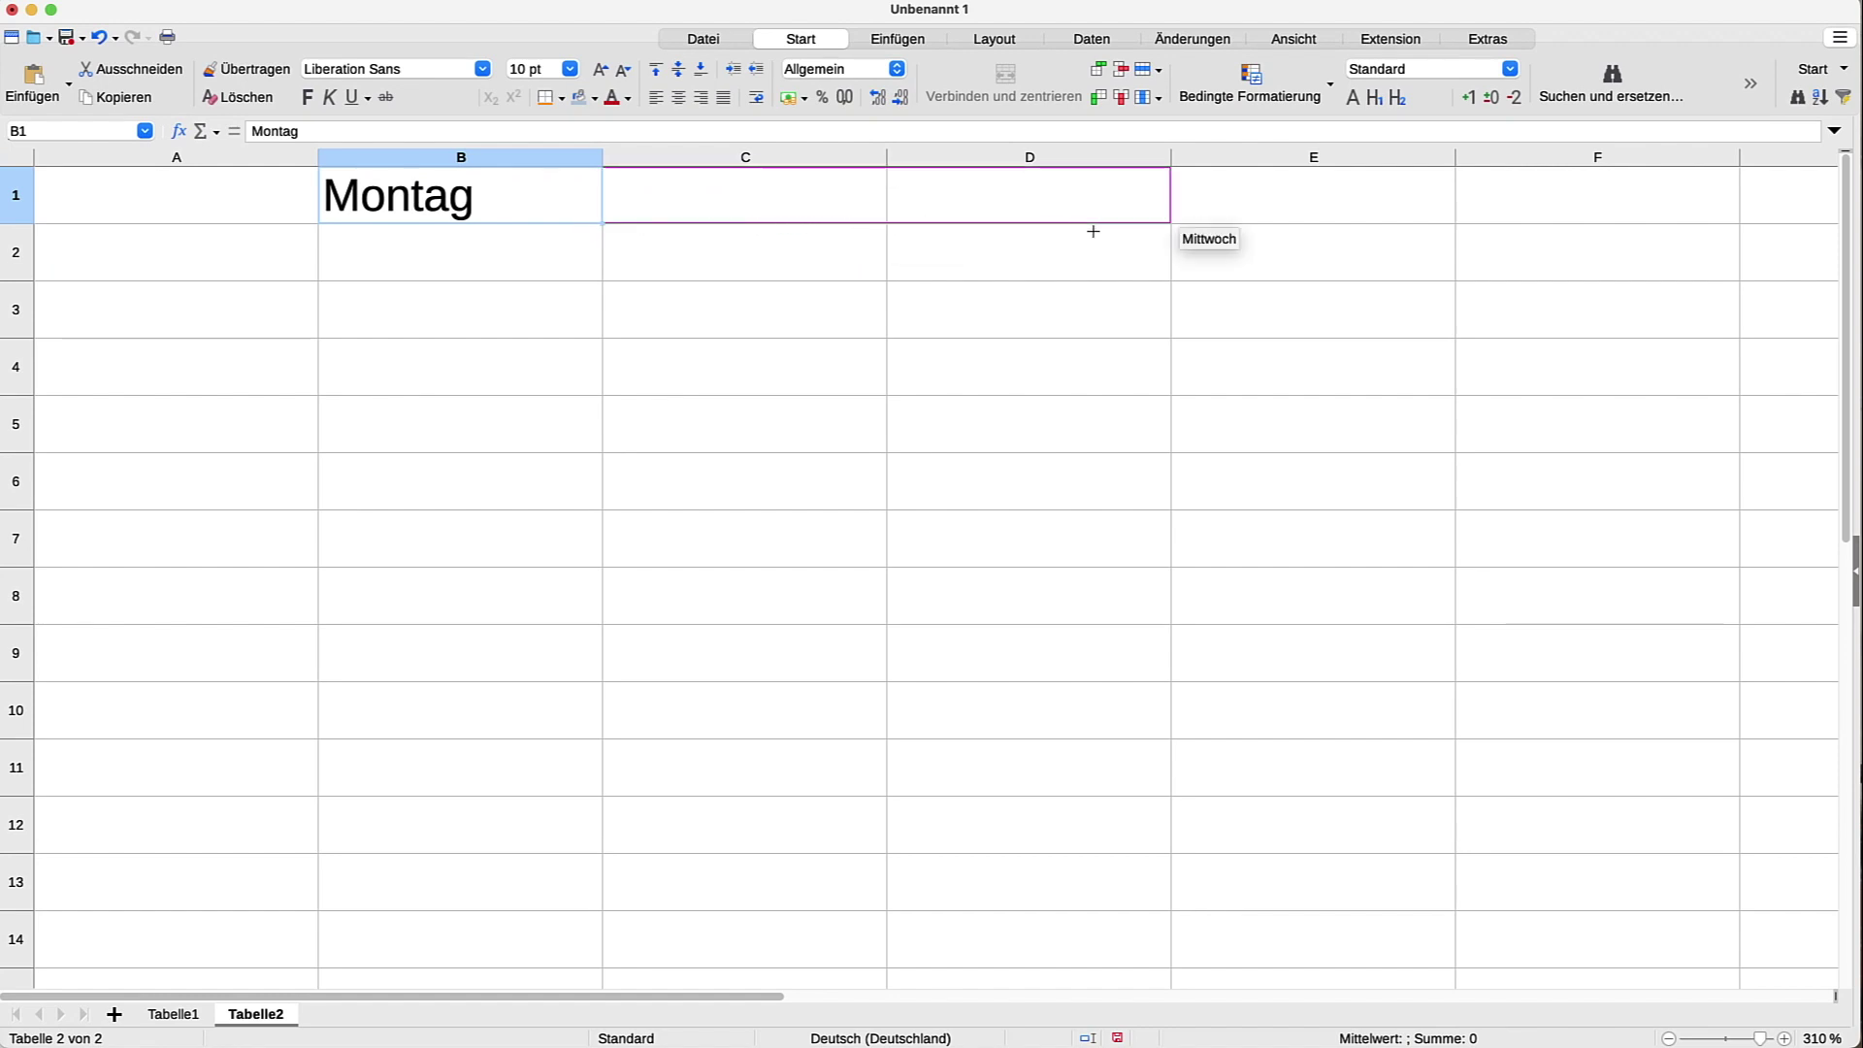
{"action": "left_click_drag", "start_coordinate": [1229, 260], "coordinate": [1708, 258]}
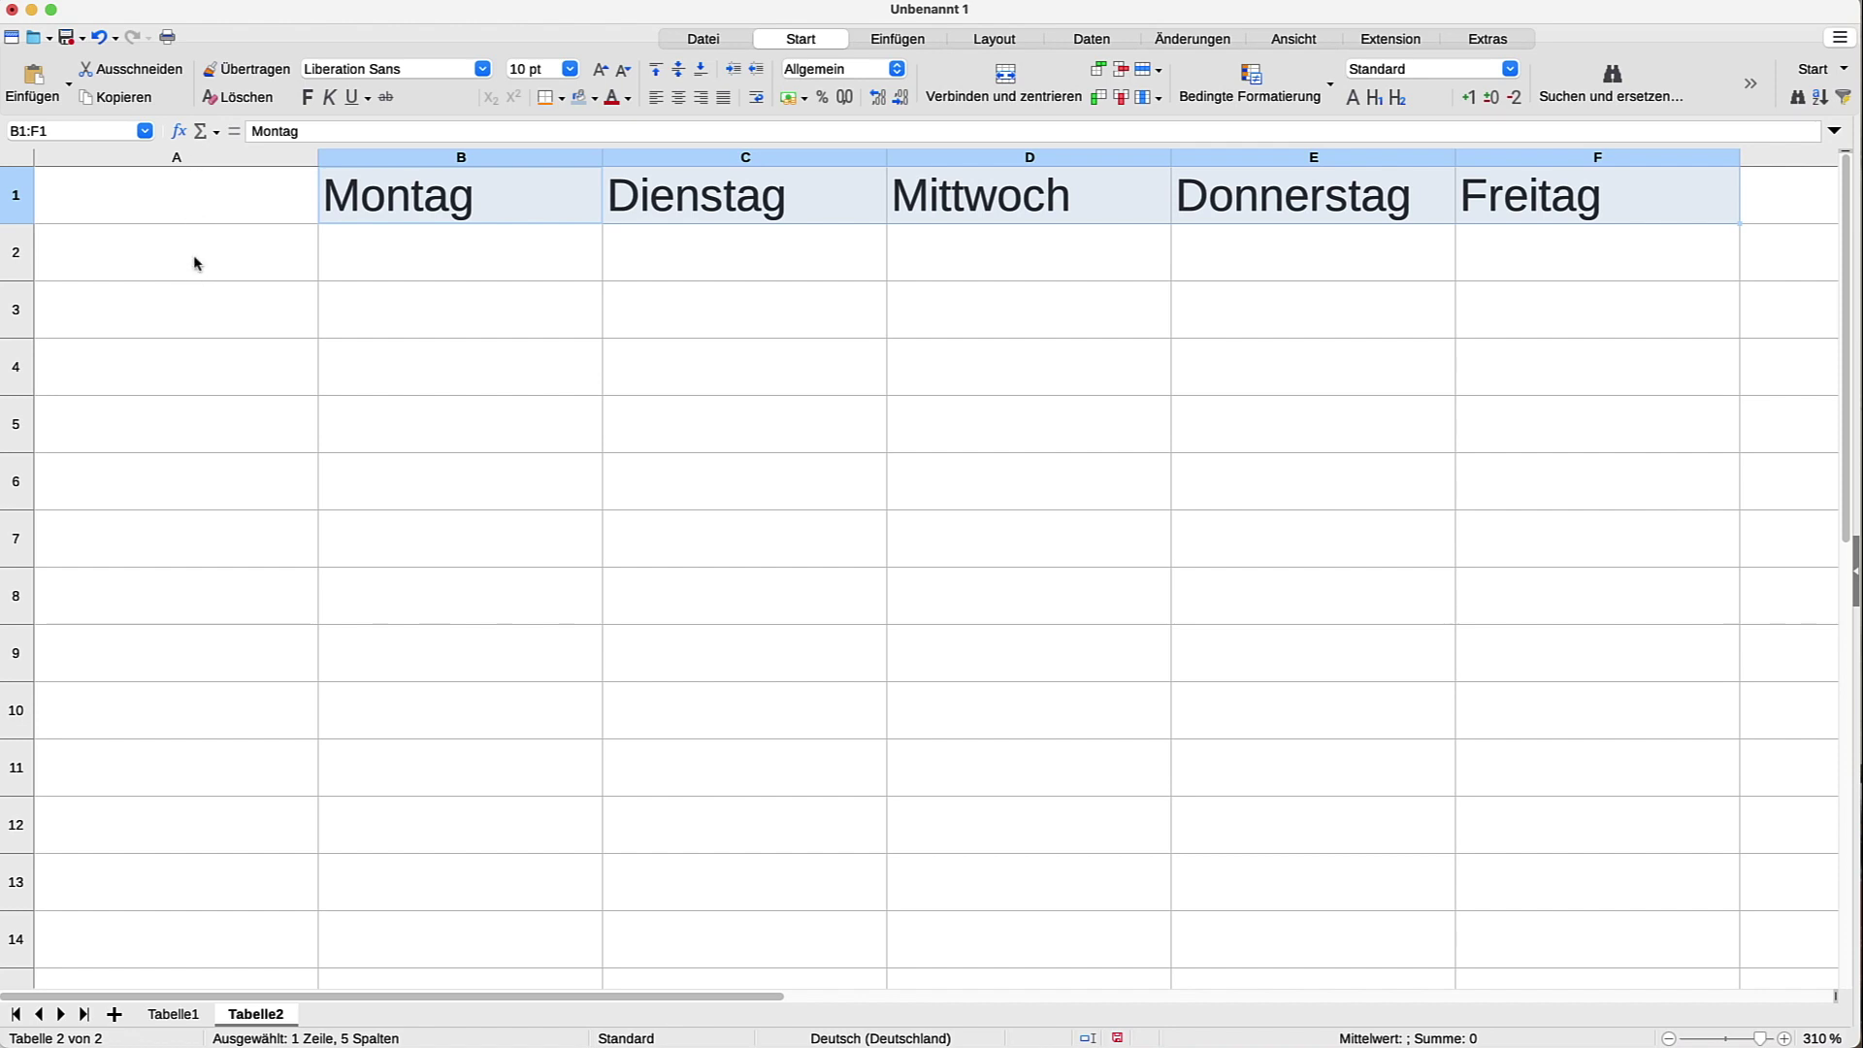
{"action": "left_click", "coordinate": [160, 254]}
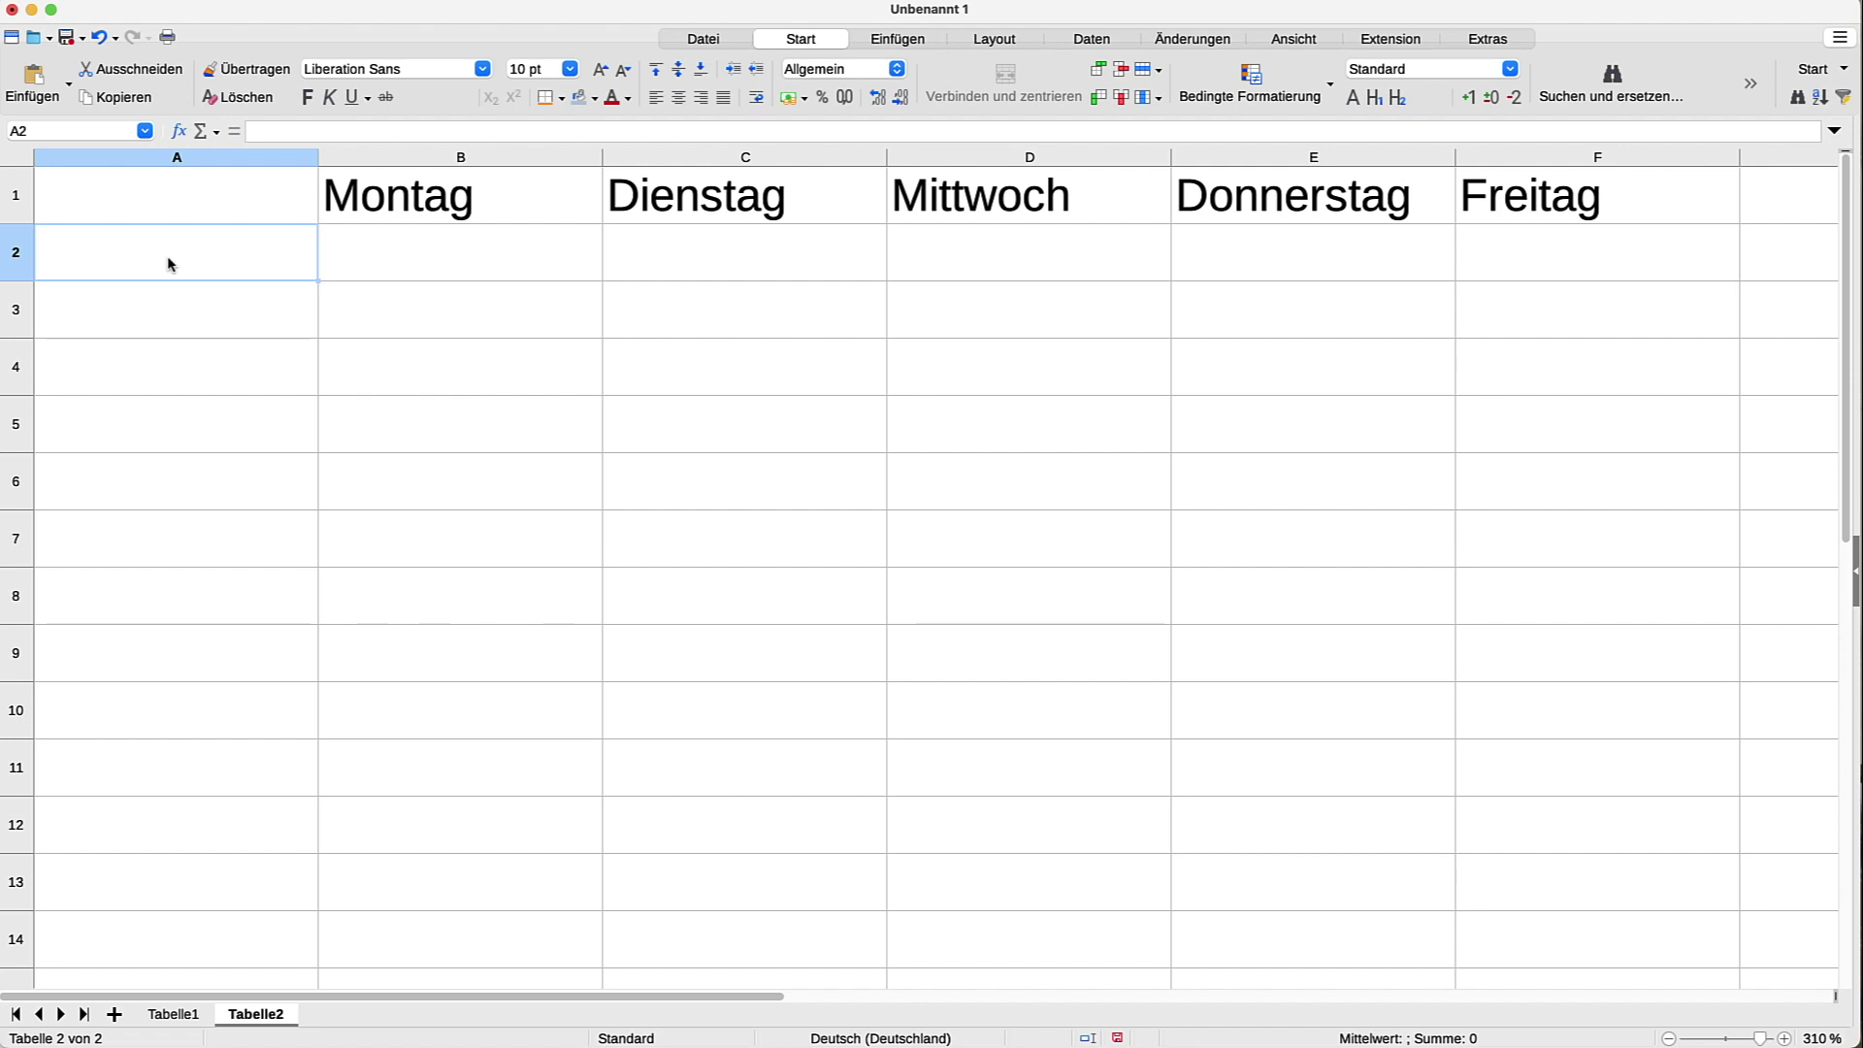
{"action": "type", "text": "08"}
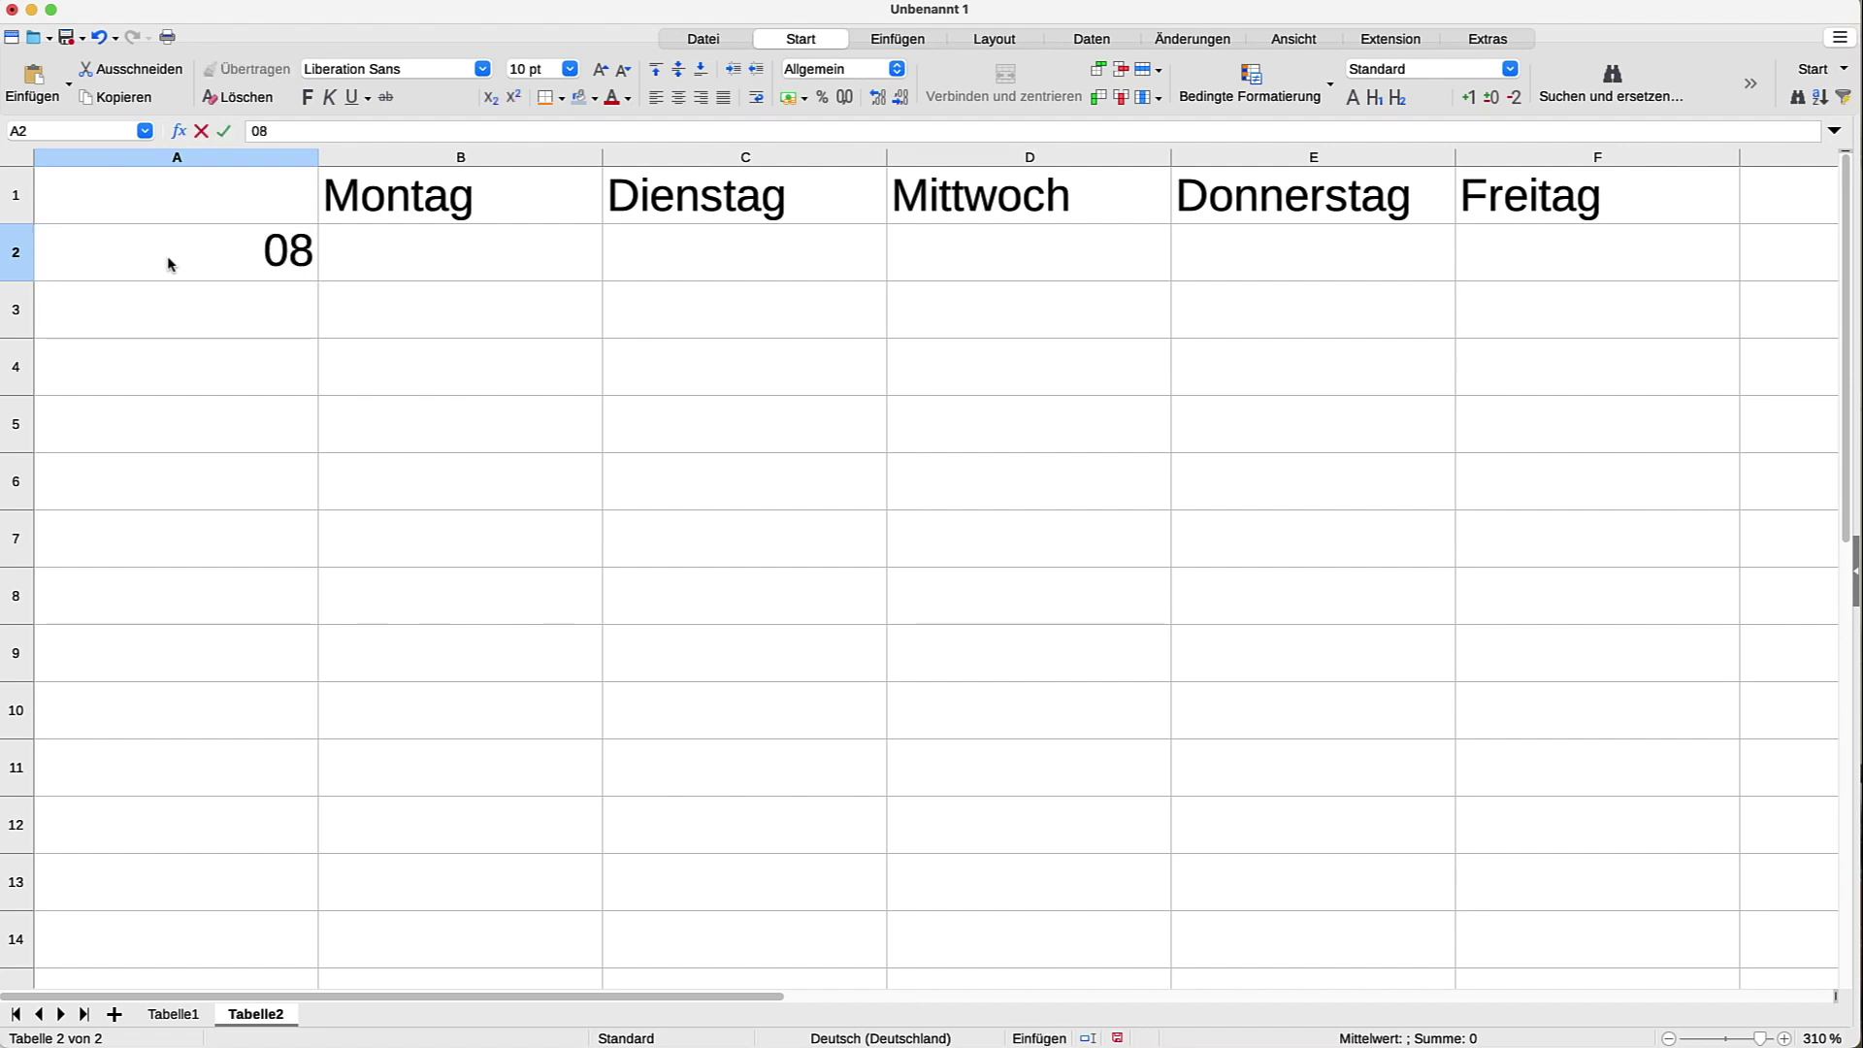
{"action": "type", "text": ":00"}
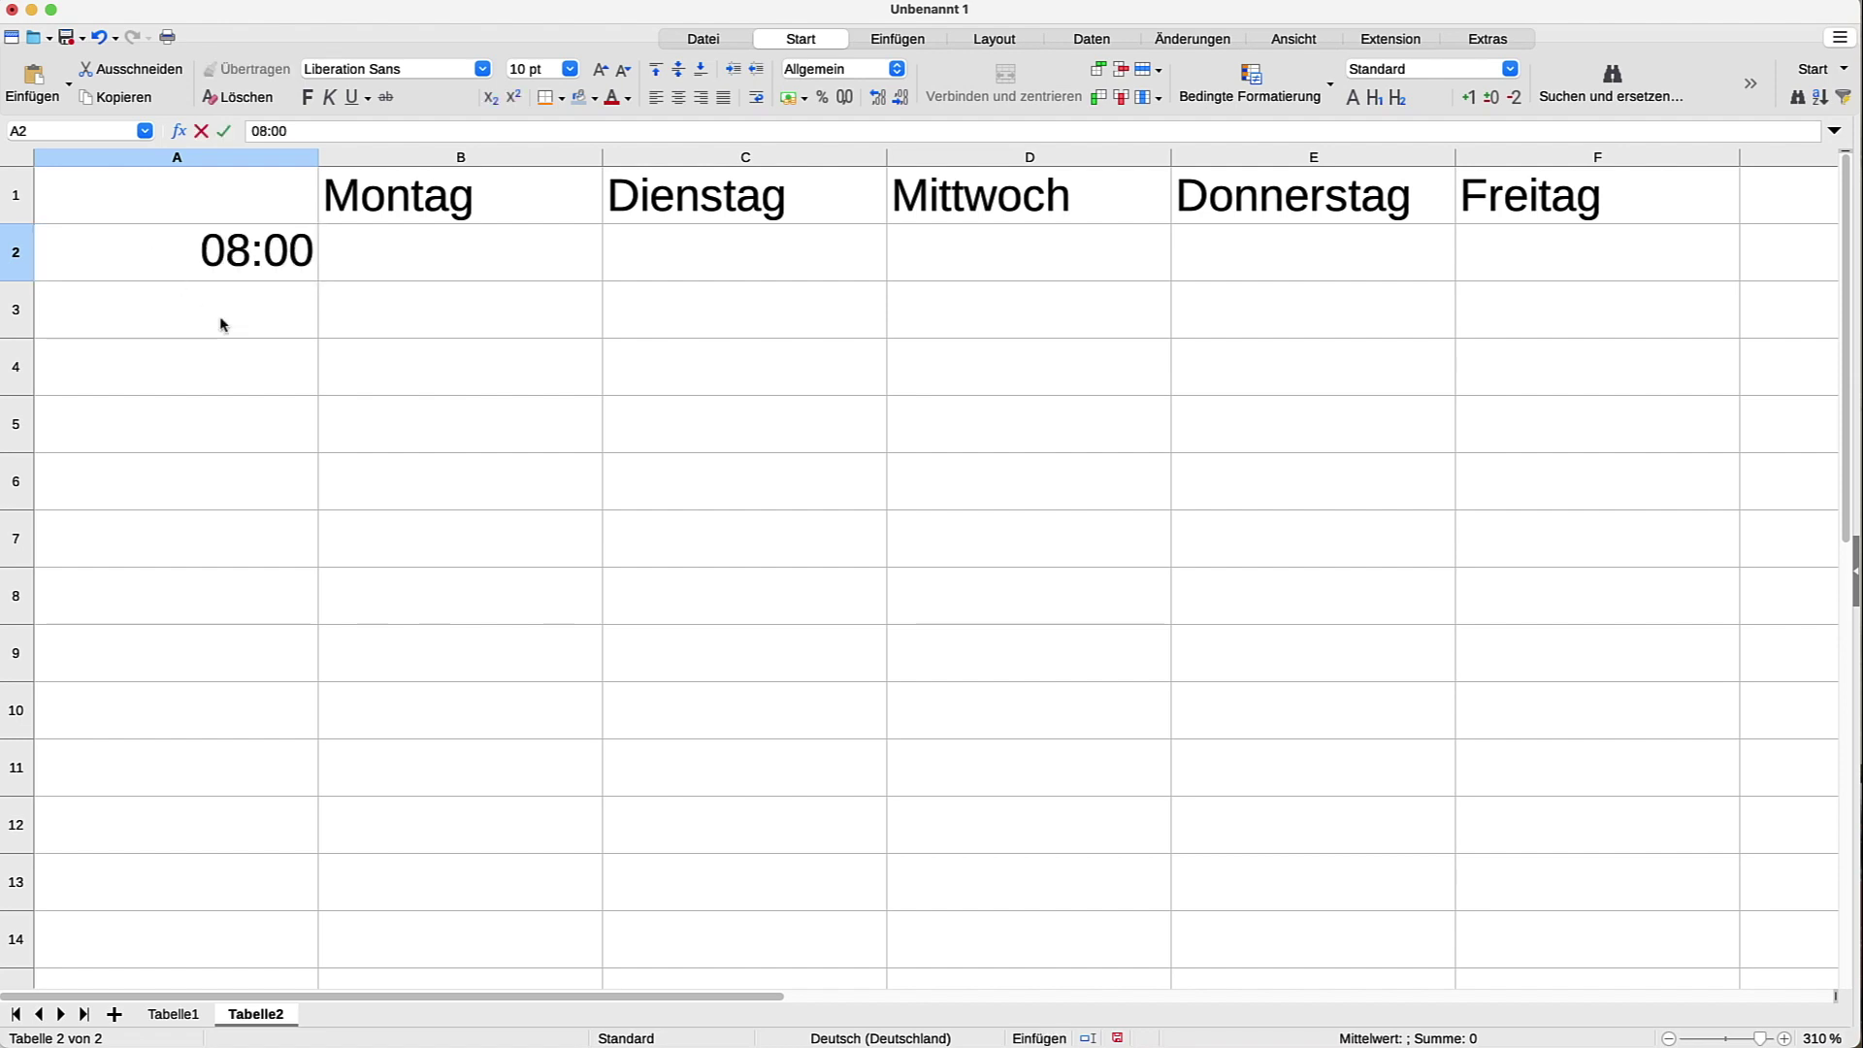
- Commit 08:00 in cell A2, where it shows as 08:00:00, and reselect A2
{"action": "left_click", "coordinate": [221, 317]}
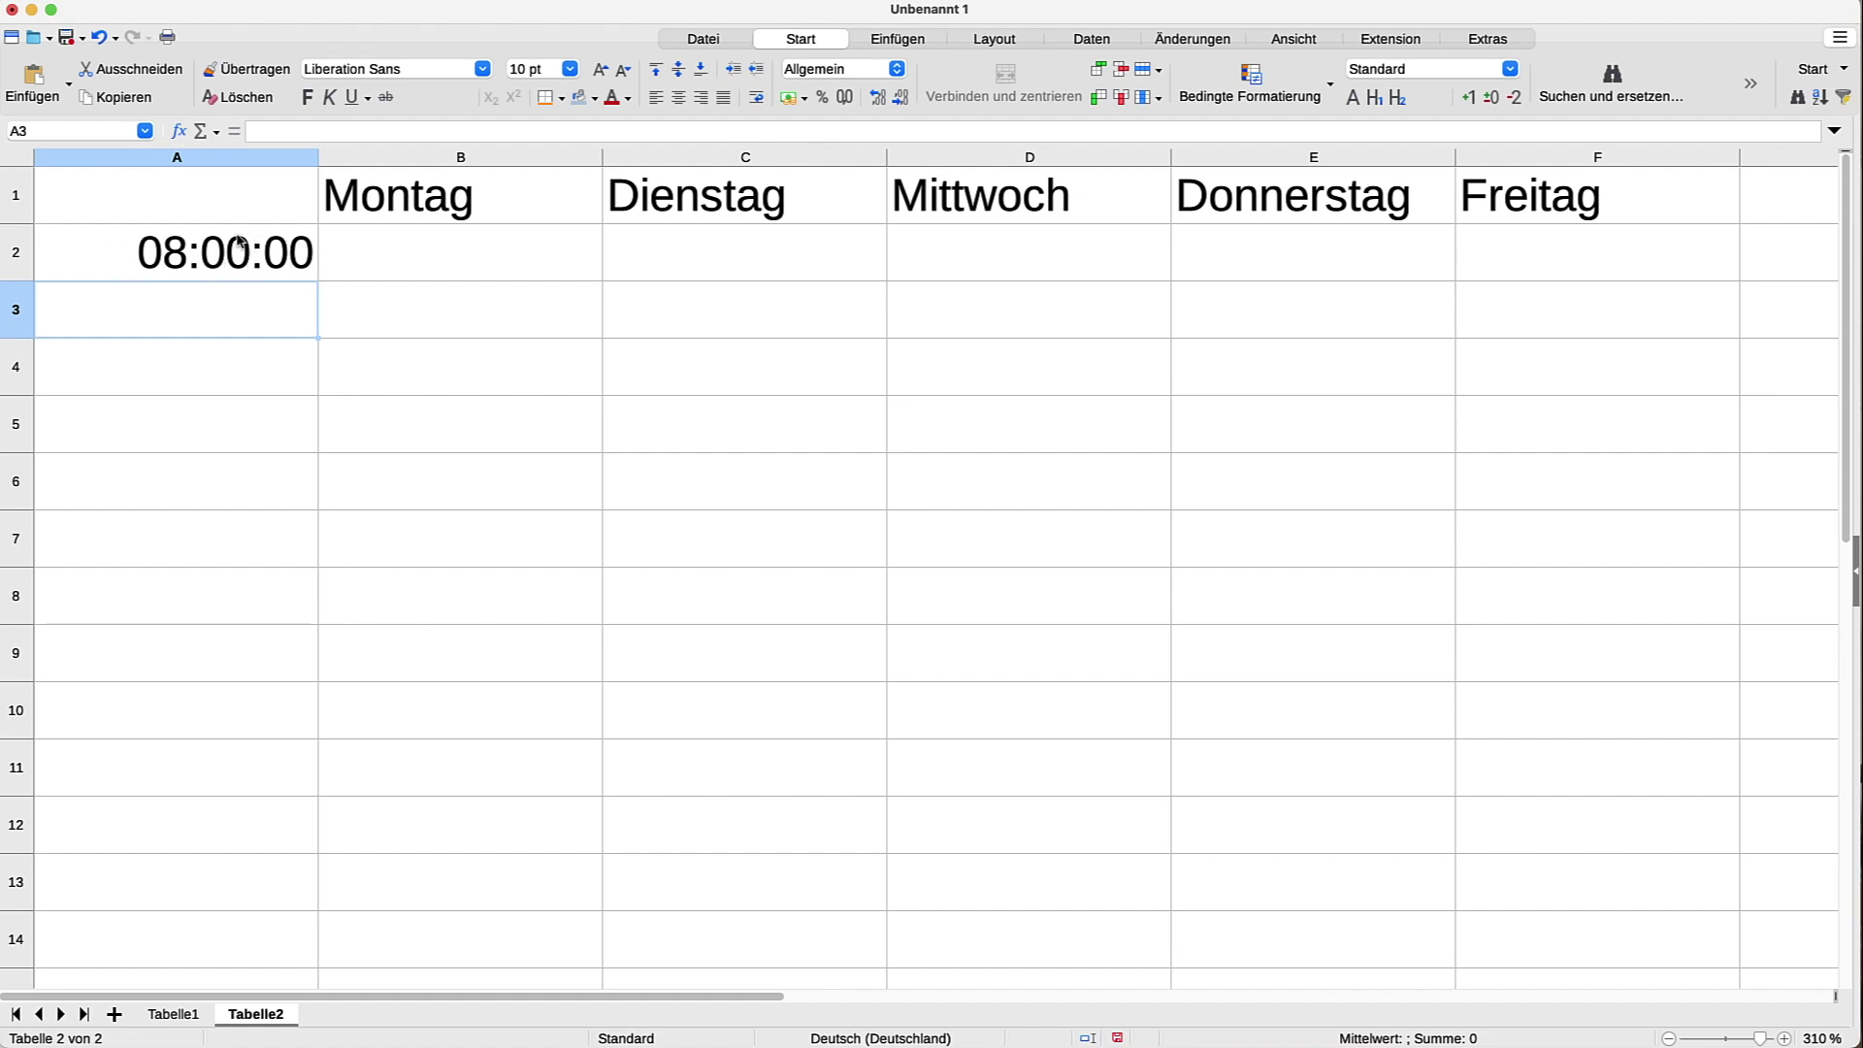
{"action": "left_click", "coordinate": [223, 254]}
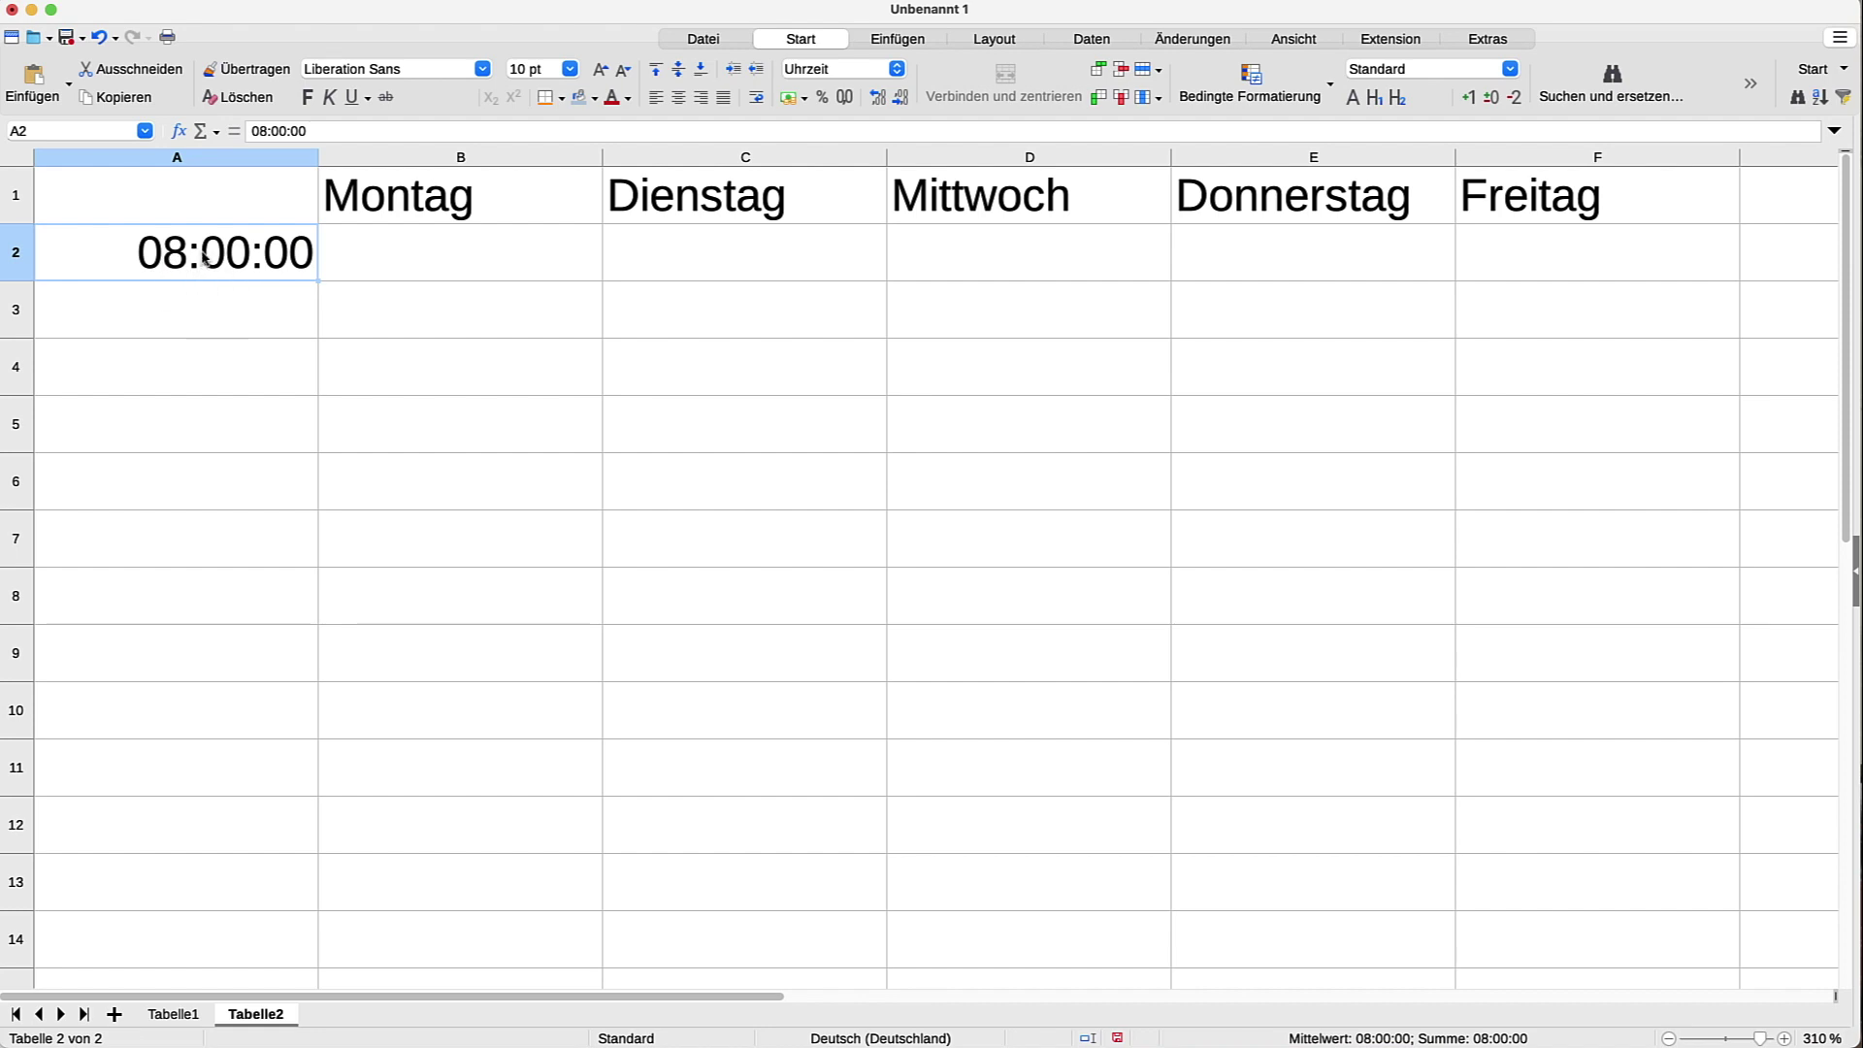
- Give cell A2 the 13:37 (HH:MM) time format so it displays 08:00
{"action": "right_click", "coordinate": [205, 257]}
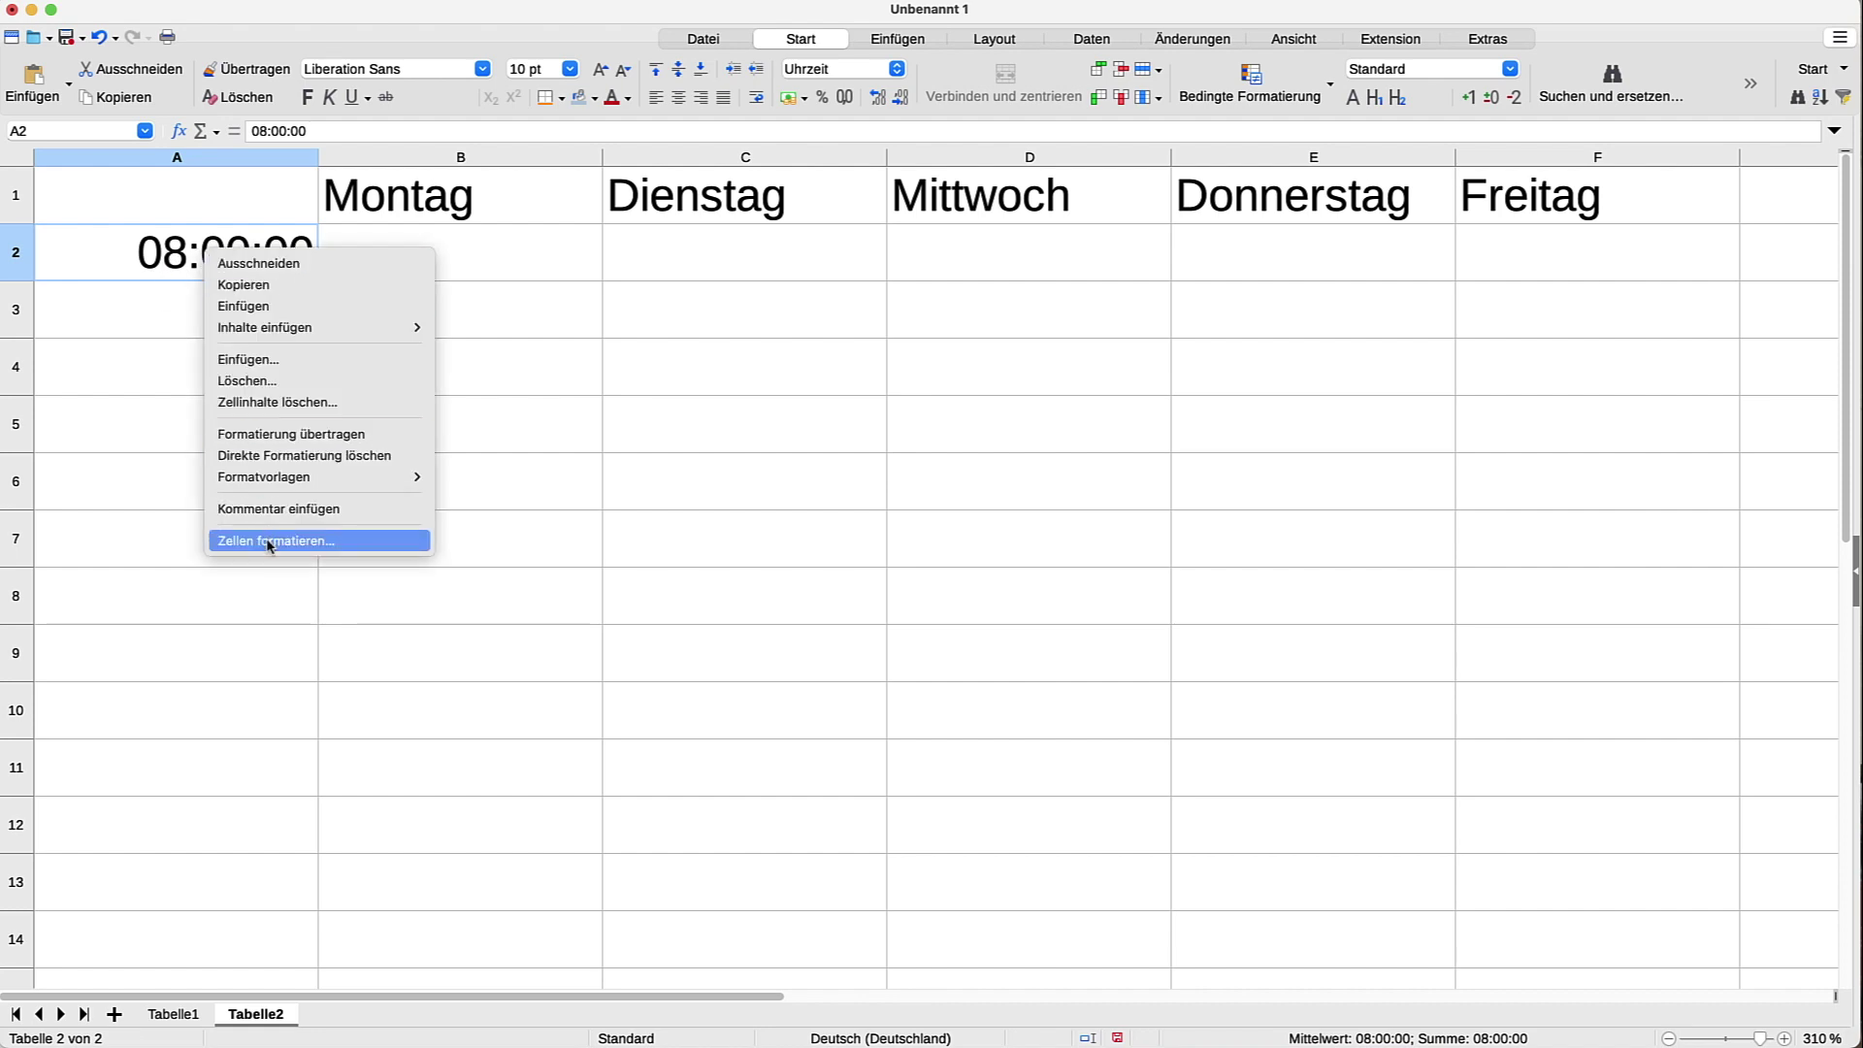
{"action": "left_click", "coordinate": [296, 550]}
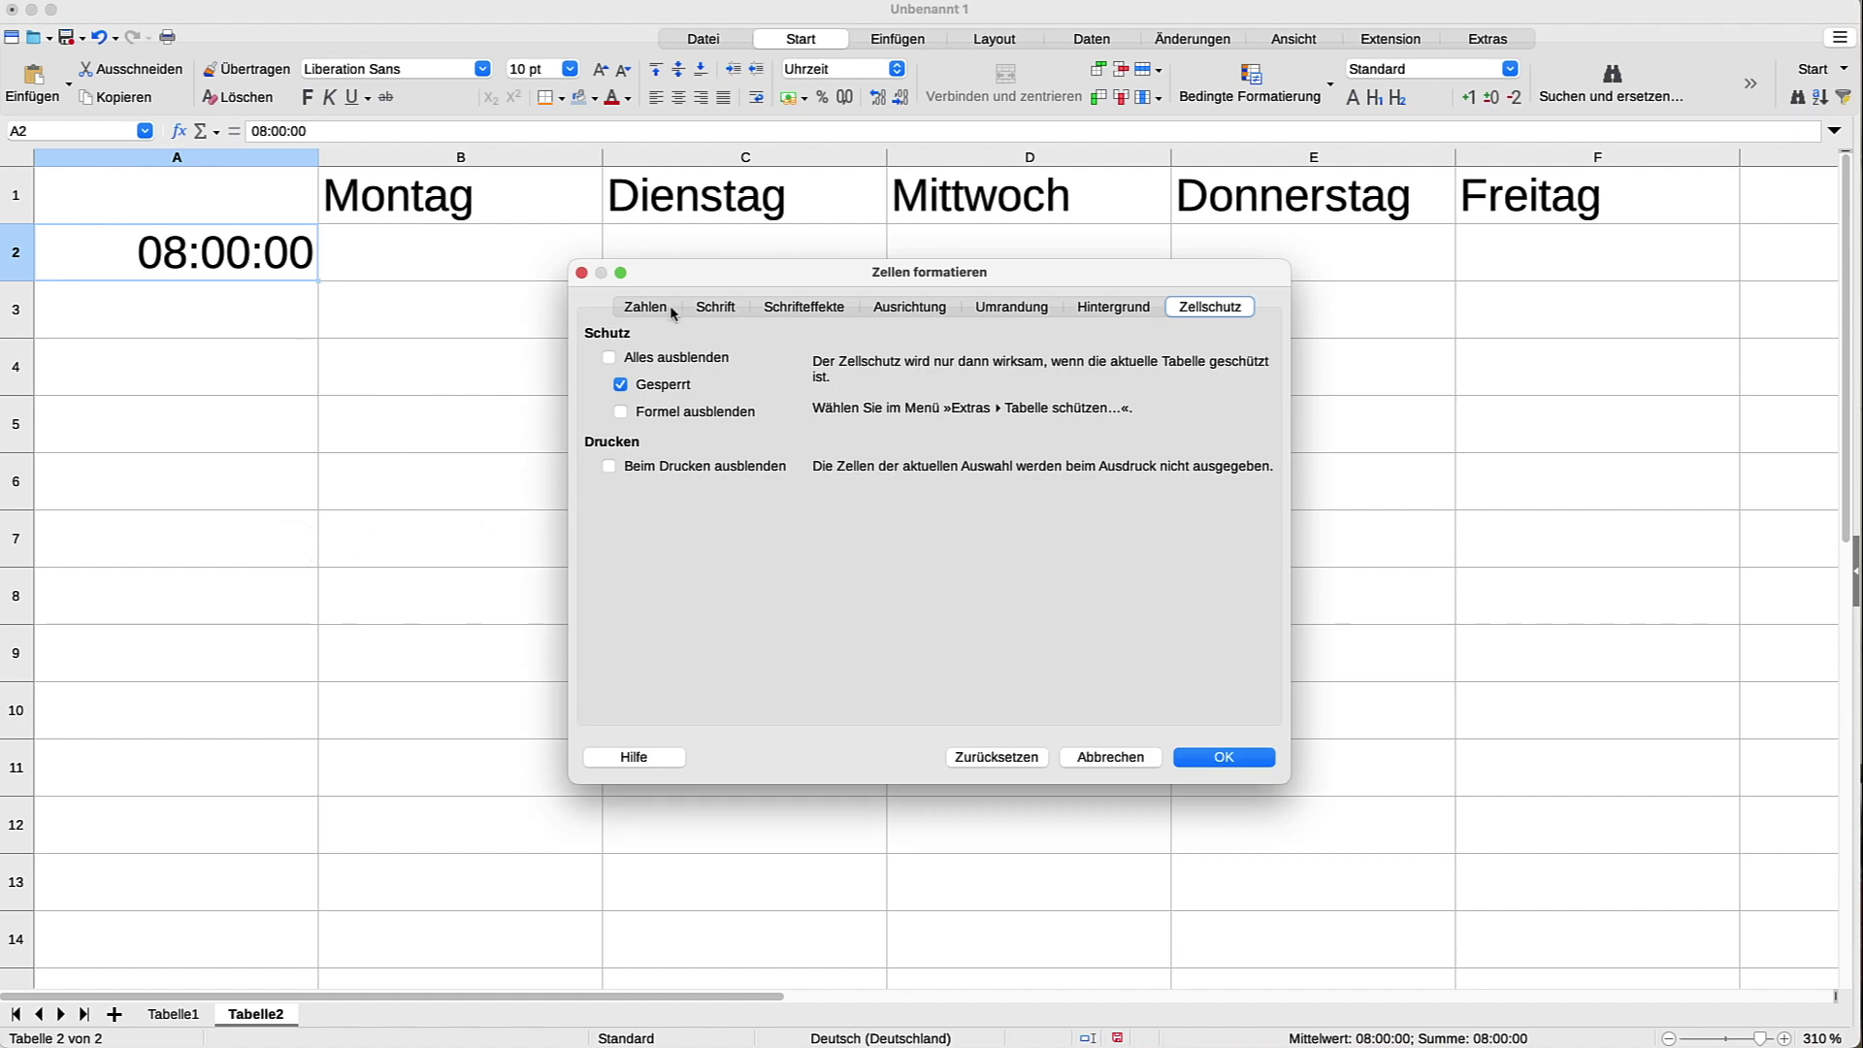
{"action": "left_click", "coordinate": [645, 308]}
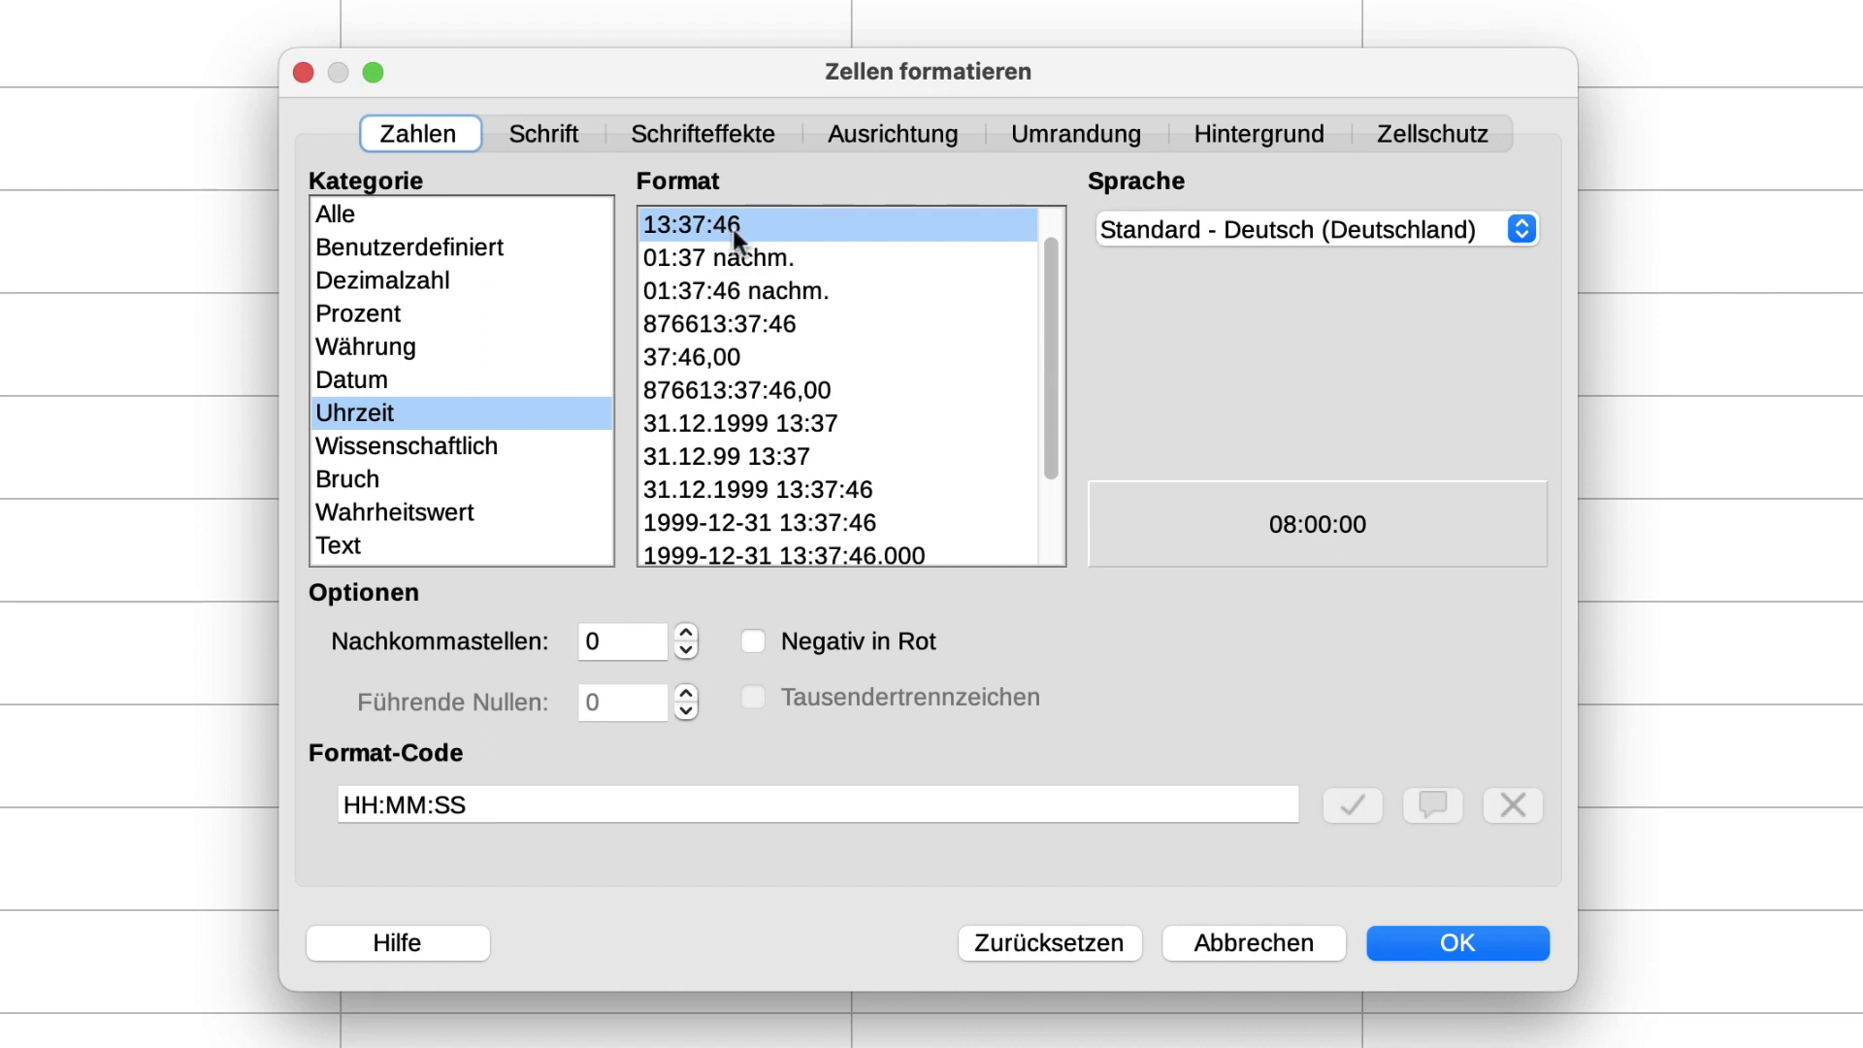
{"action": "scroll", "coordinate": [1049, 305], "scroll_direction": "up", "scroll_amount": 1}
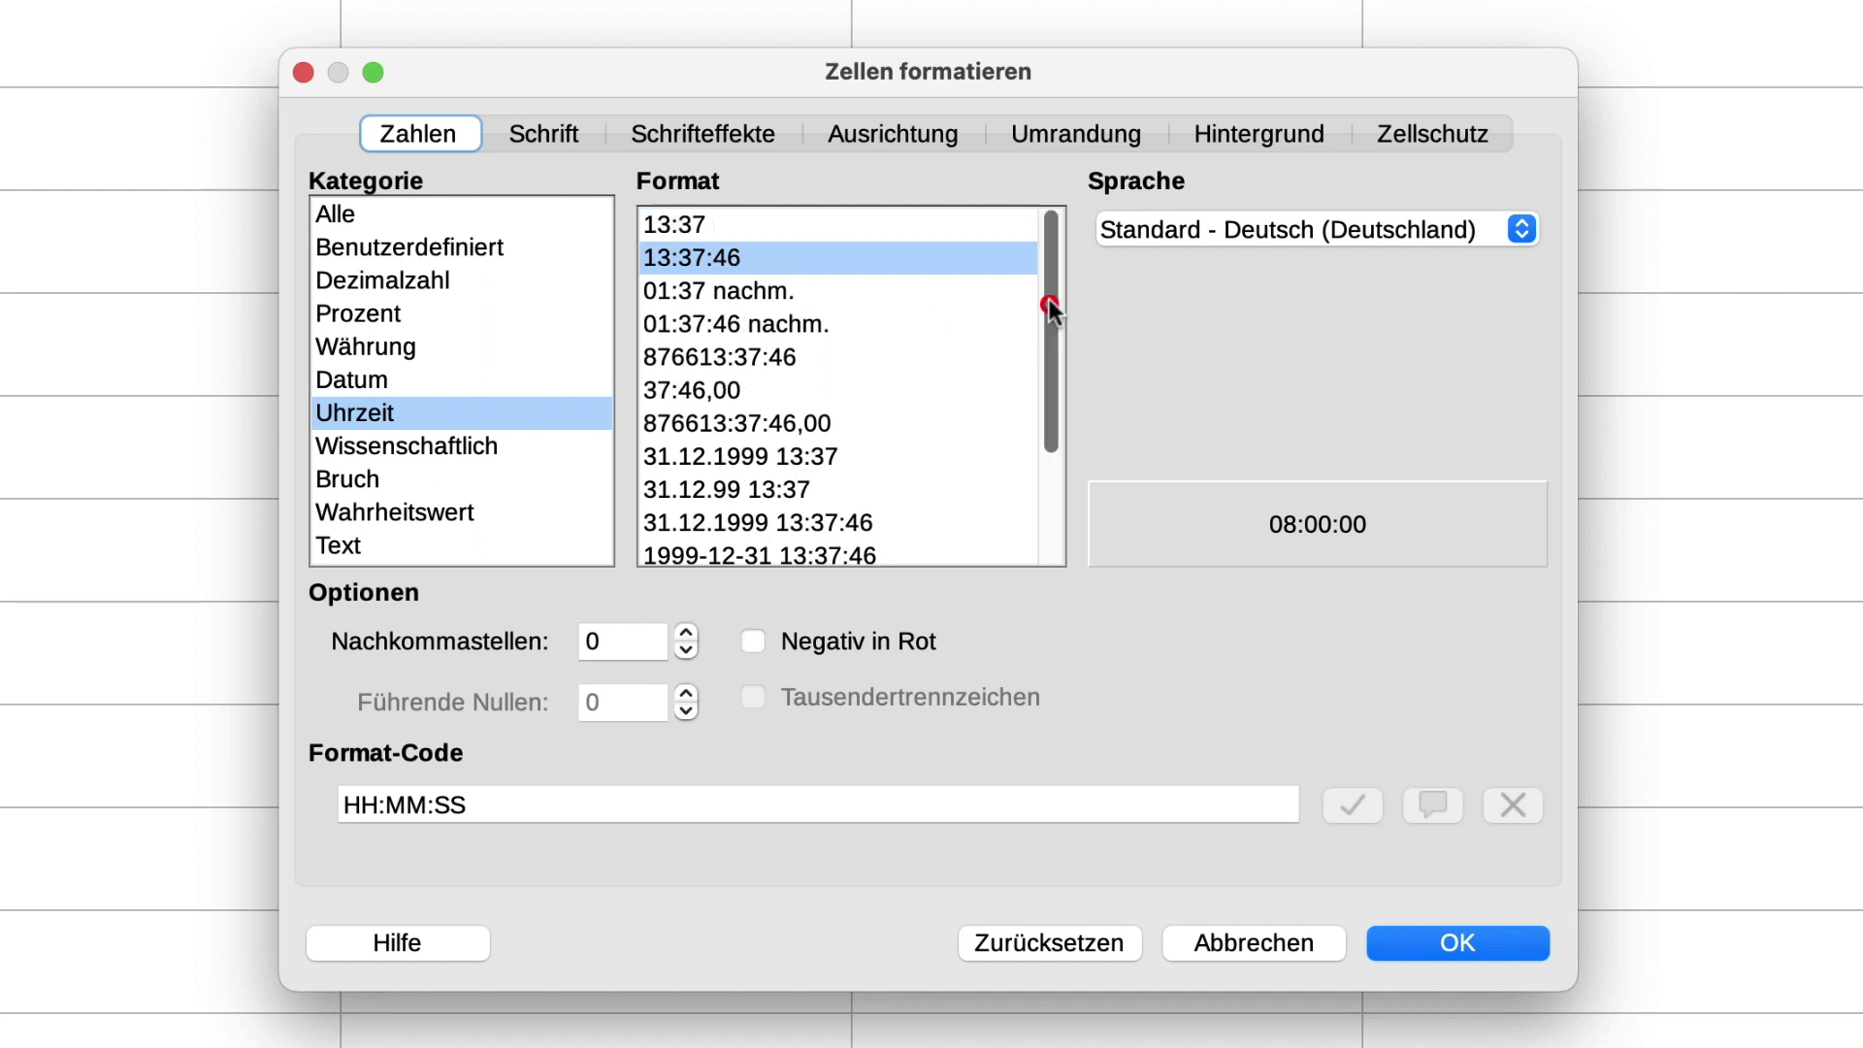
{"action": "left_click", "coordinate": [689, 223]}
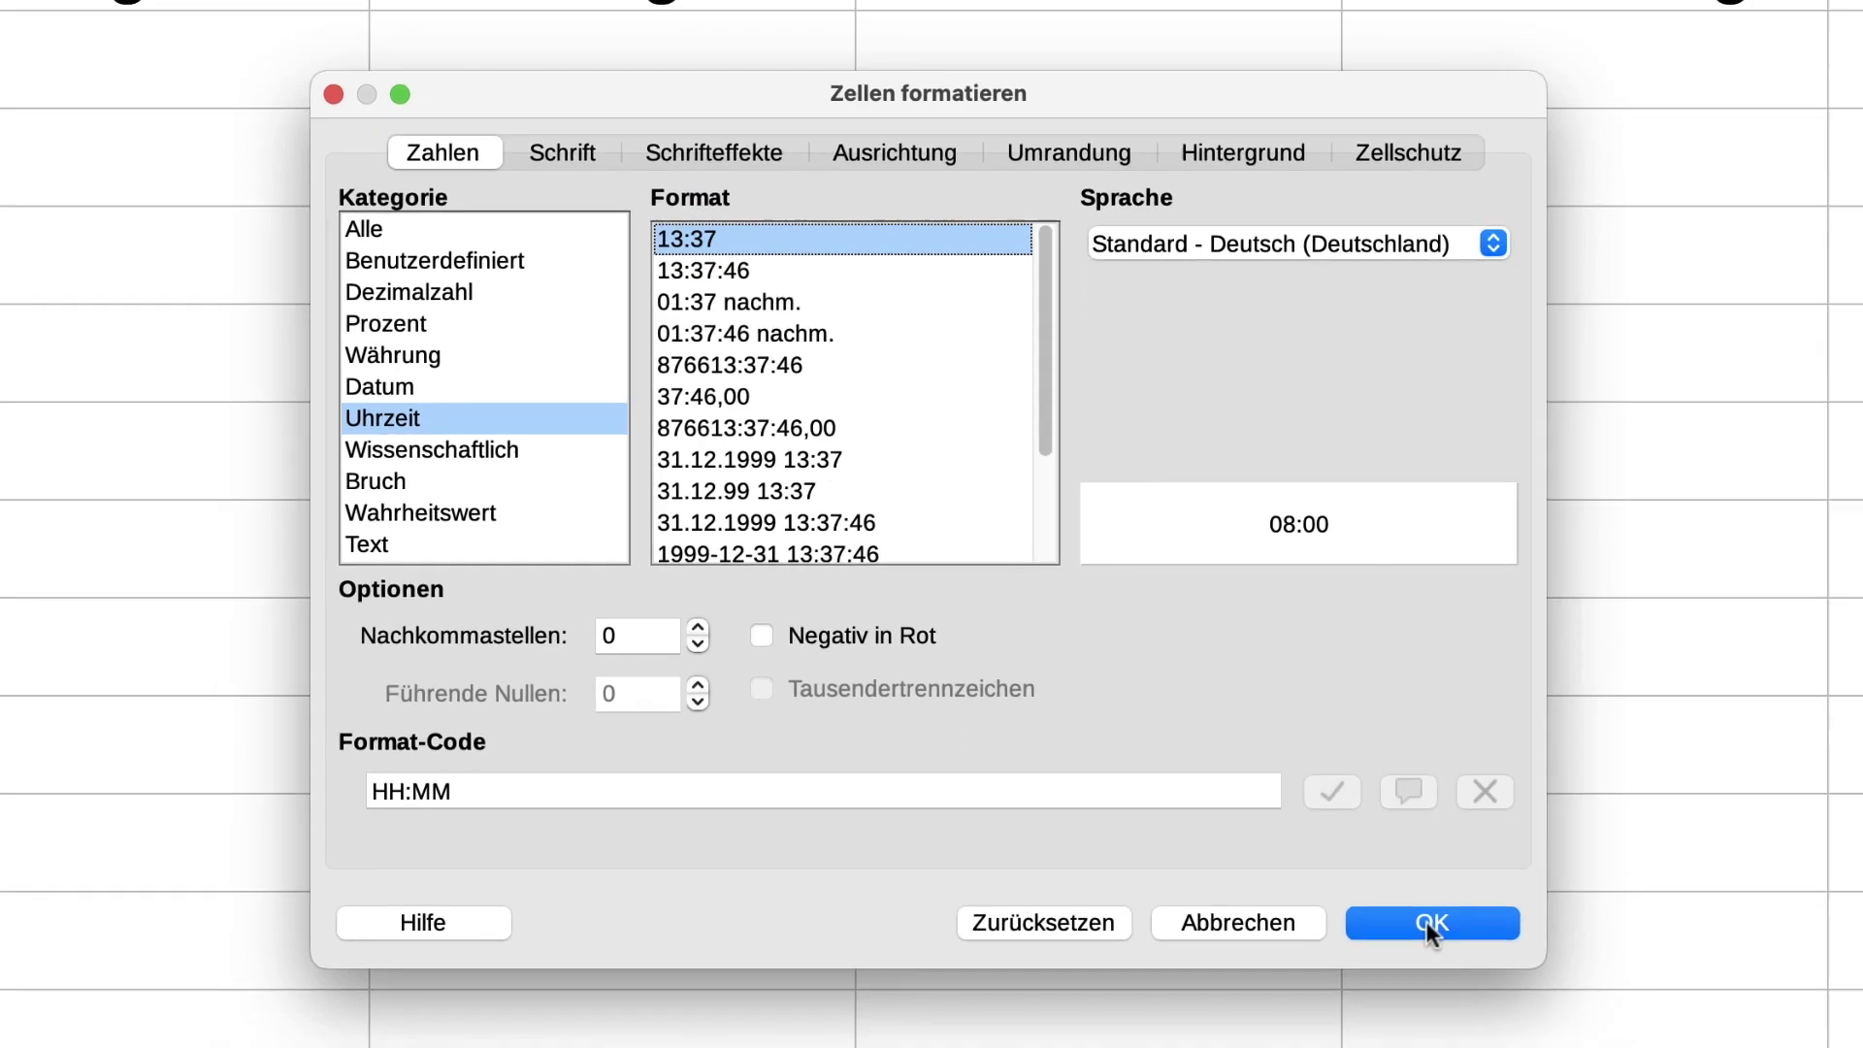
{"action": "left_click", "coordinate": [1426, 926]}
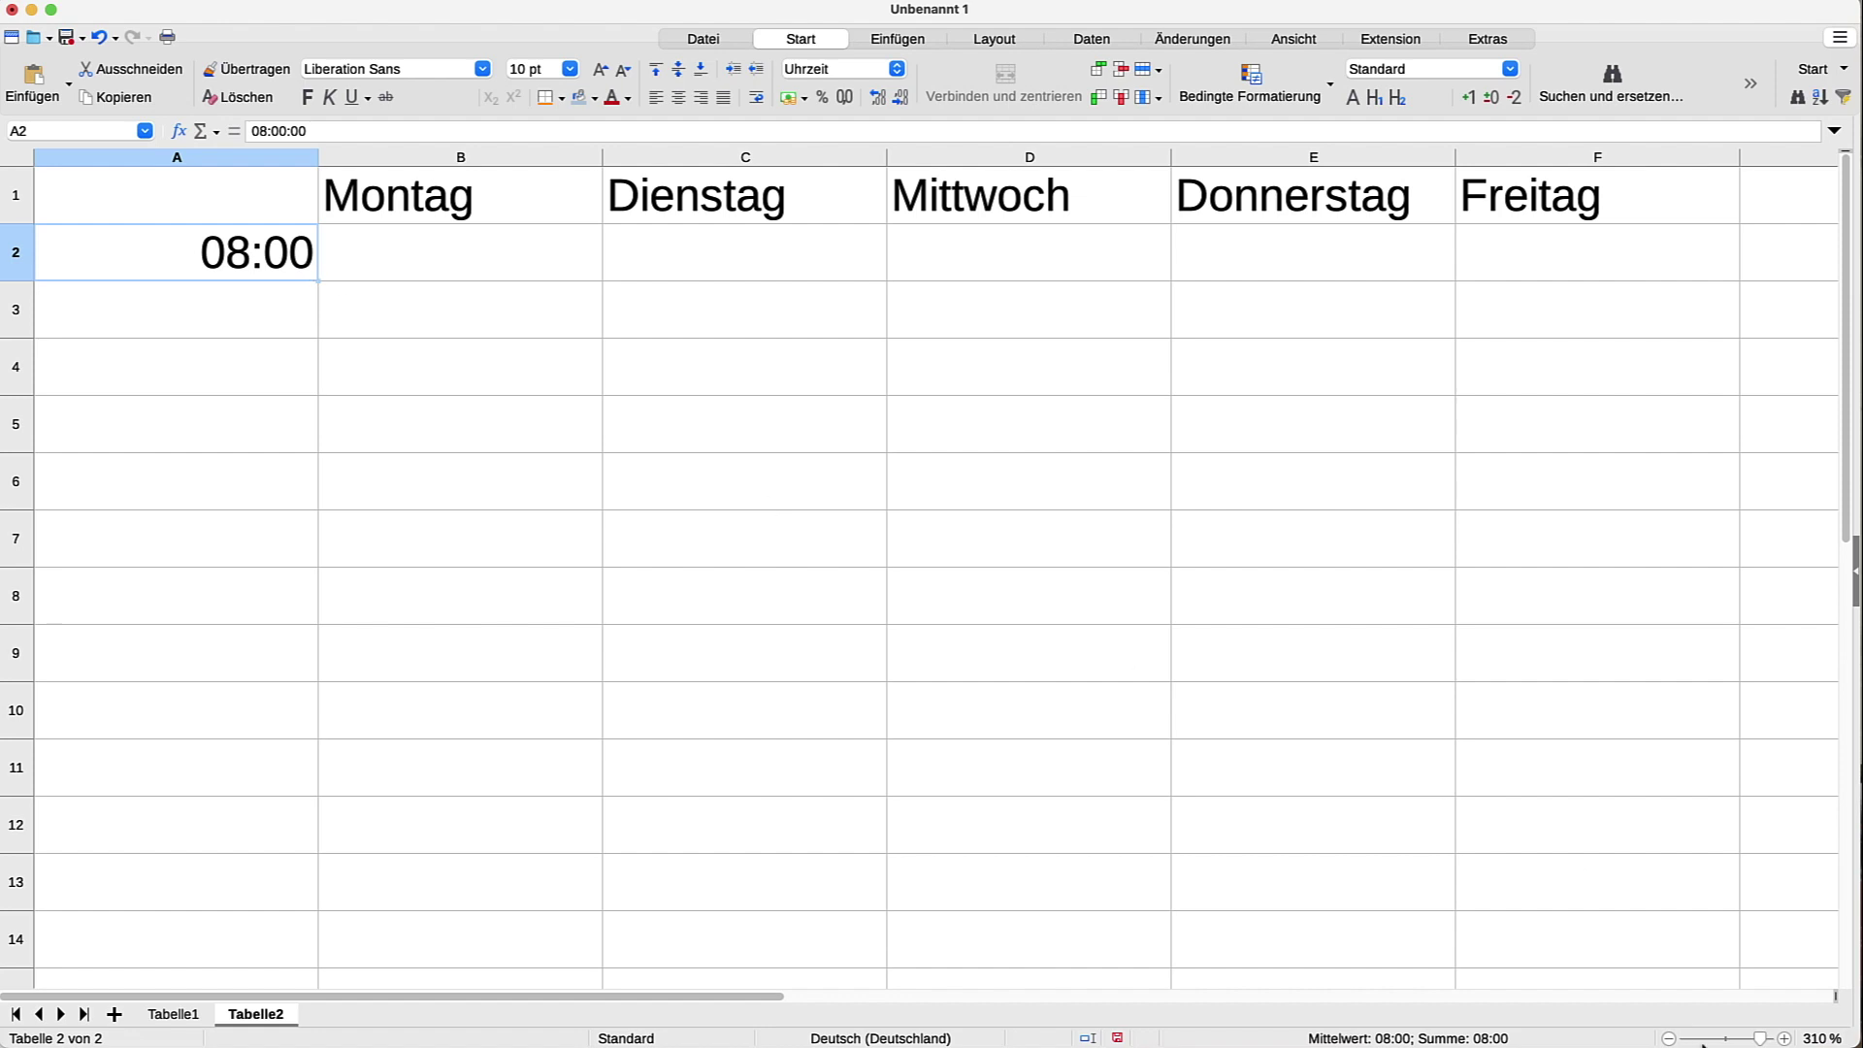
{"action": "left_click", "coordinate": [1668, 1038]}
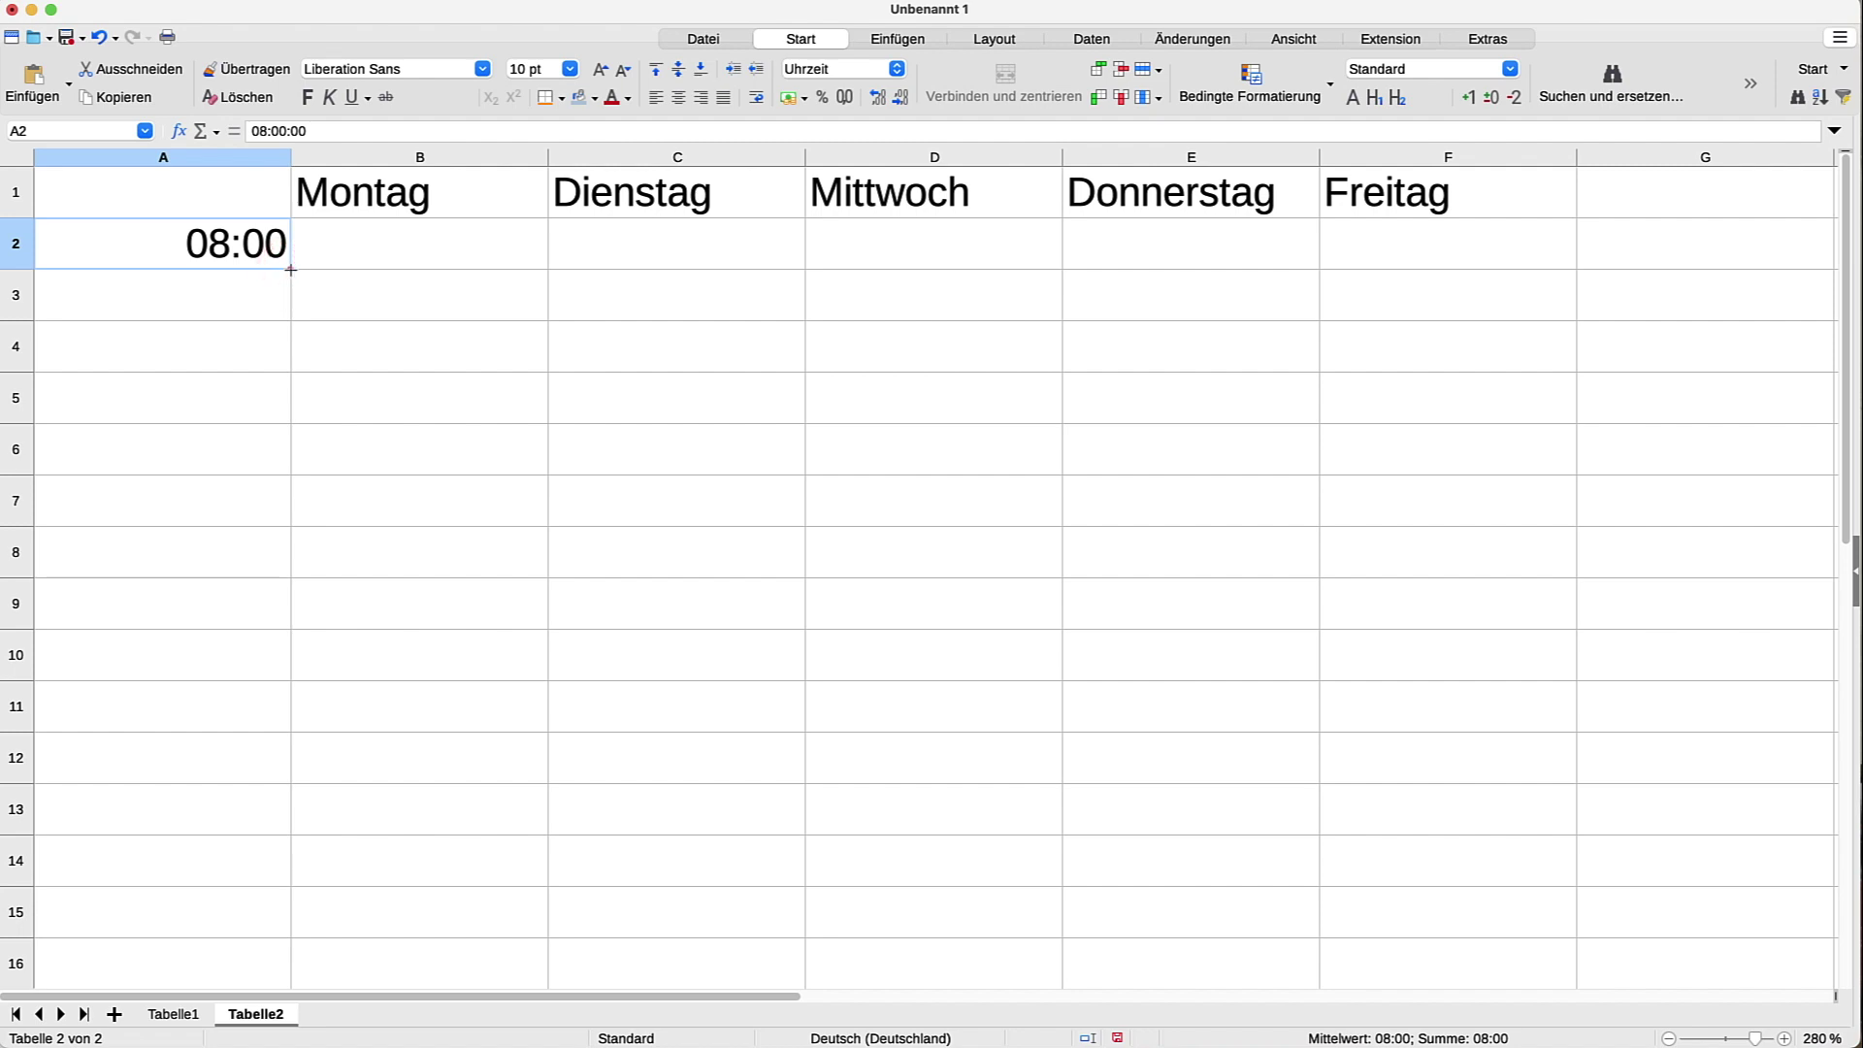
- Enter the time 09:00 in cell A3
{"action": "left_click_drag", "start_coordinate": [291, 269], "coordinate": [287, 355]}
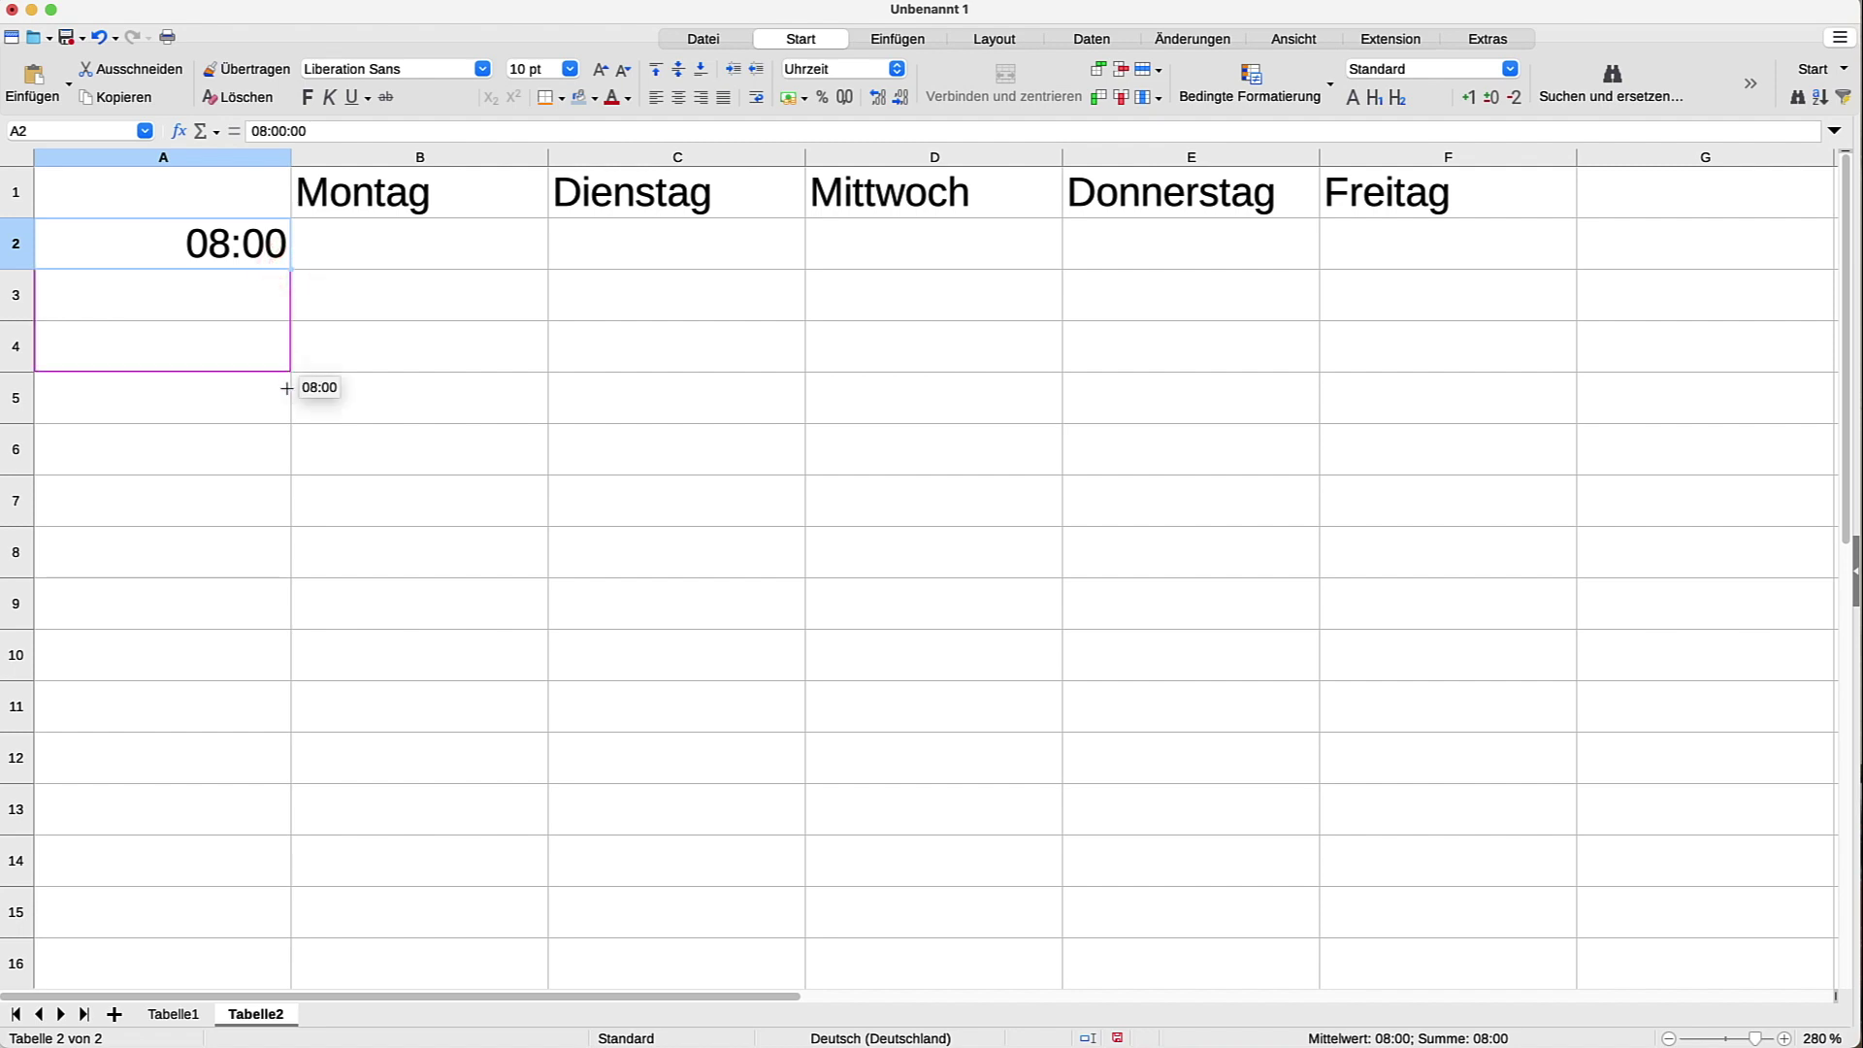
{"action": "left_click_drag", "start_coordinate": [286, 388], "coordinate": [274, 214]}
{"action": "scroll", "coordinate": [291, 291], "scroll_direction": "up", "scroll_amount": 1}
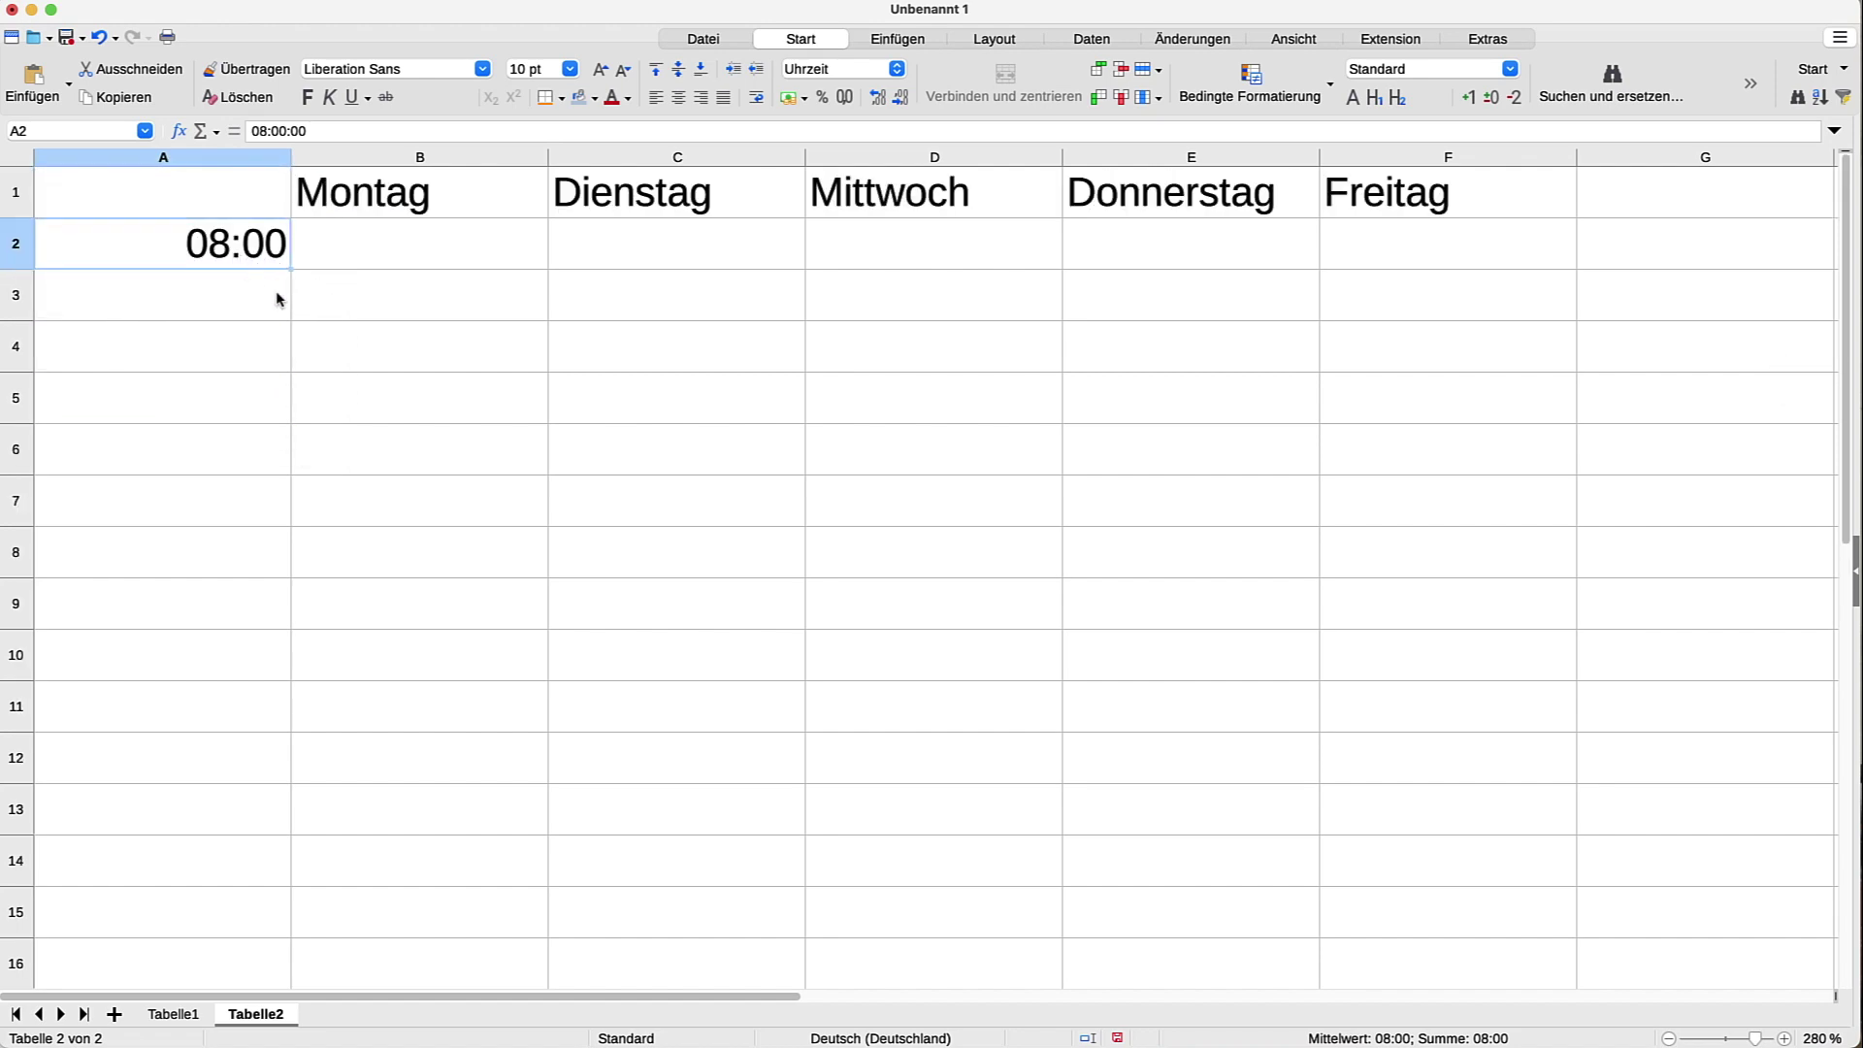
{"action": "left_click", "coordinate": [234, 293]}
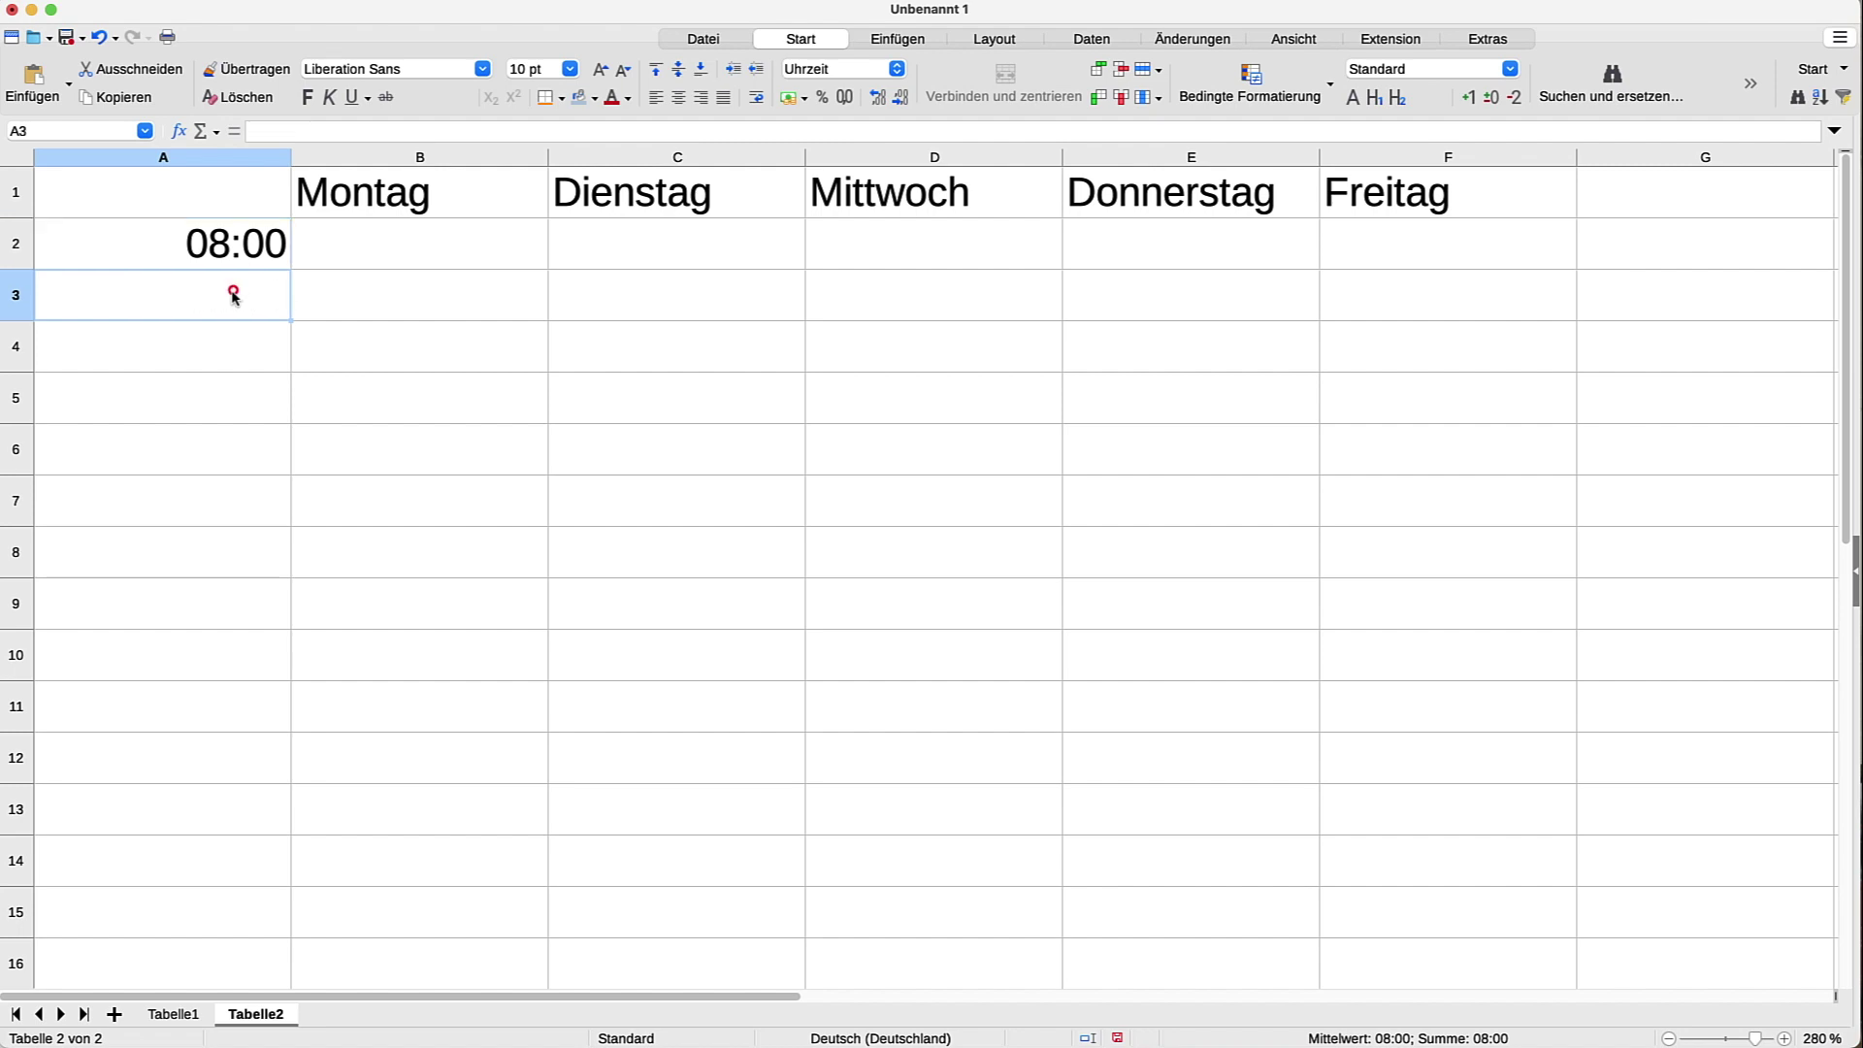
{"action": "type", "text": "09"}
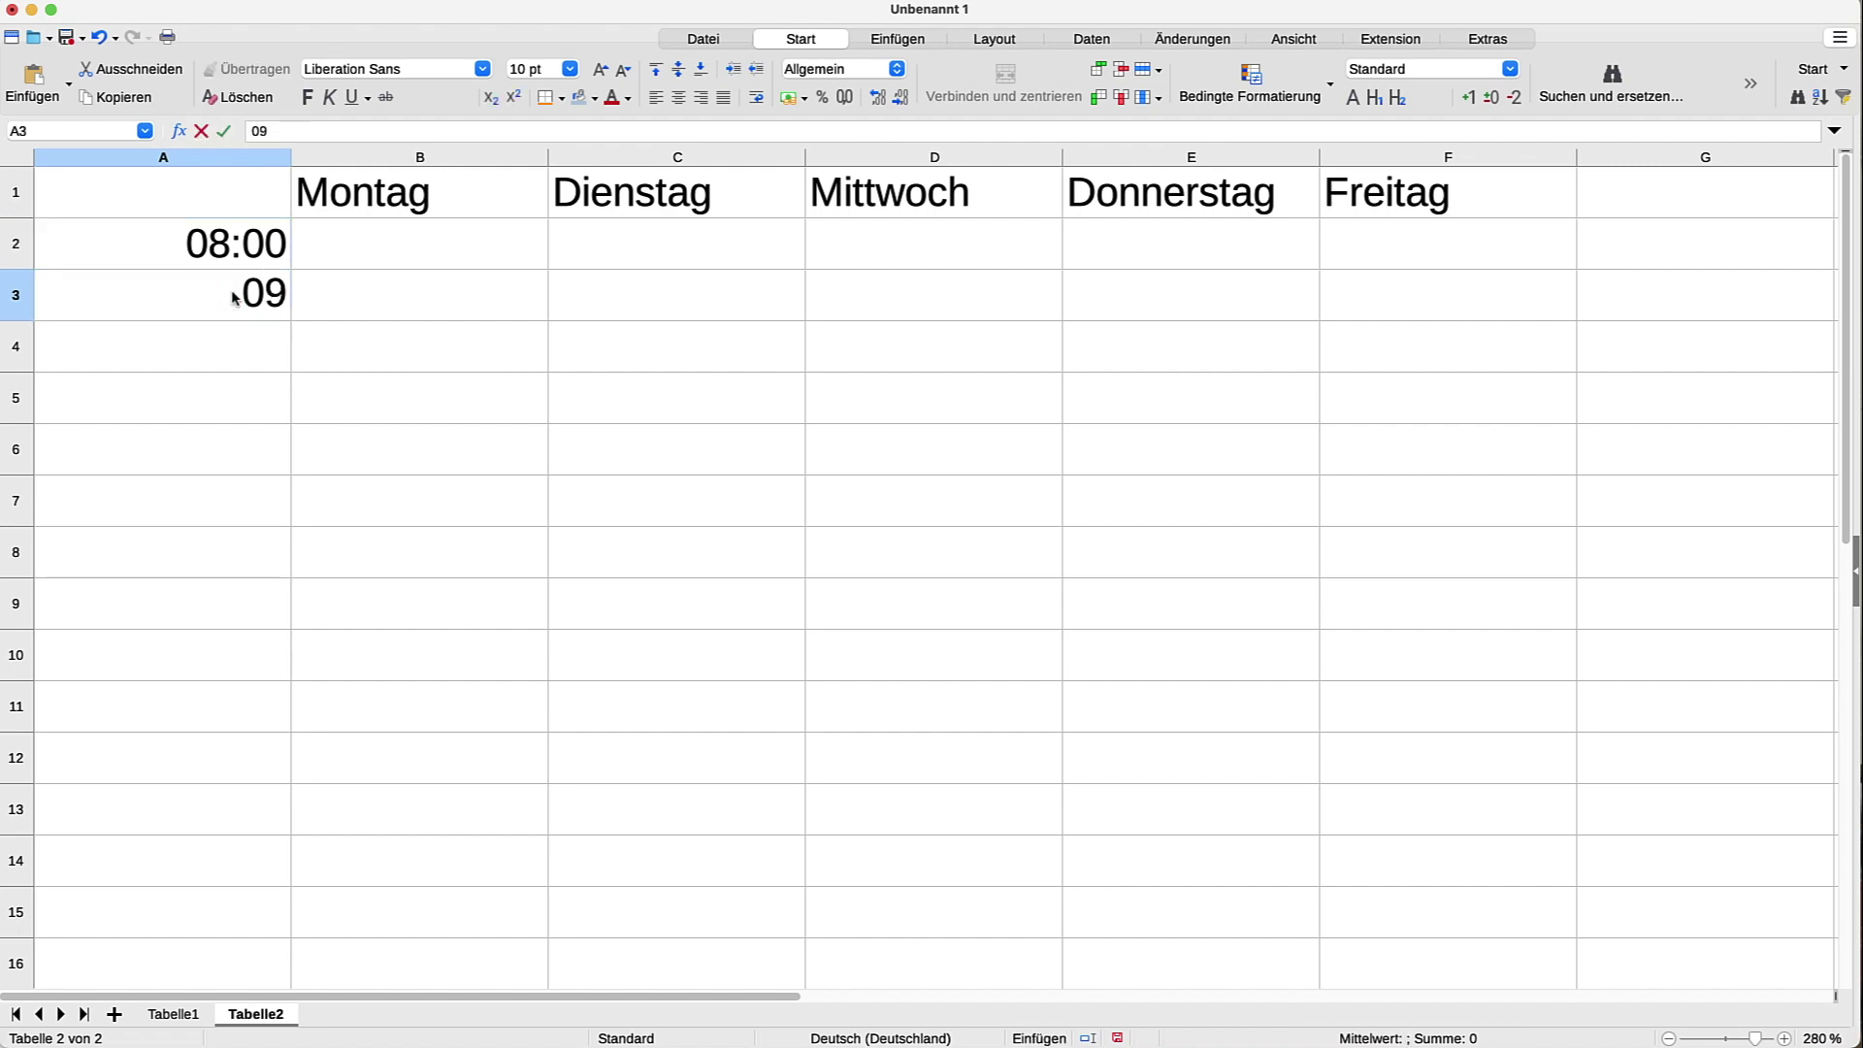
{"action": "type", "text": ":00"}
{"action": "left_click", "coordinate": [238, 342]}
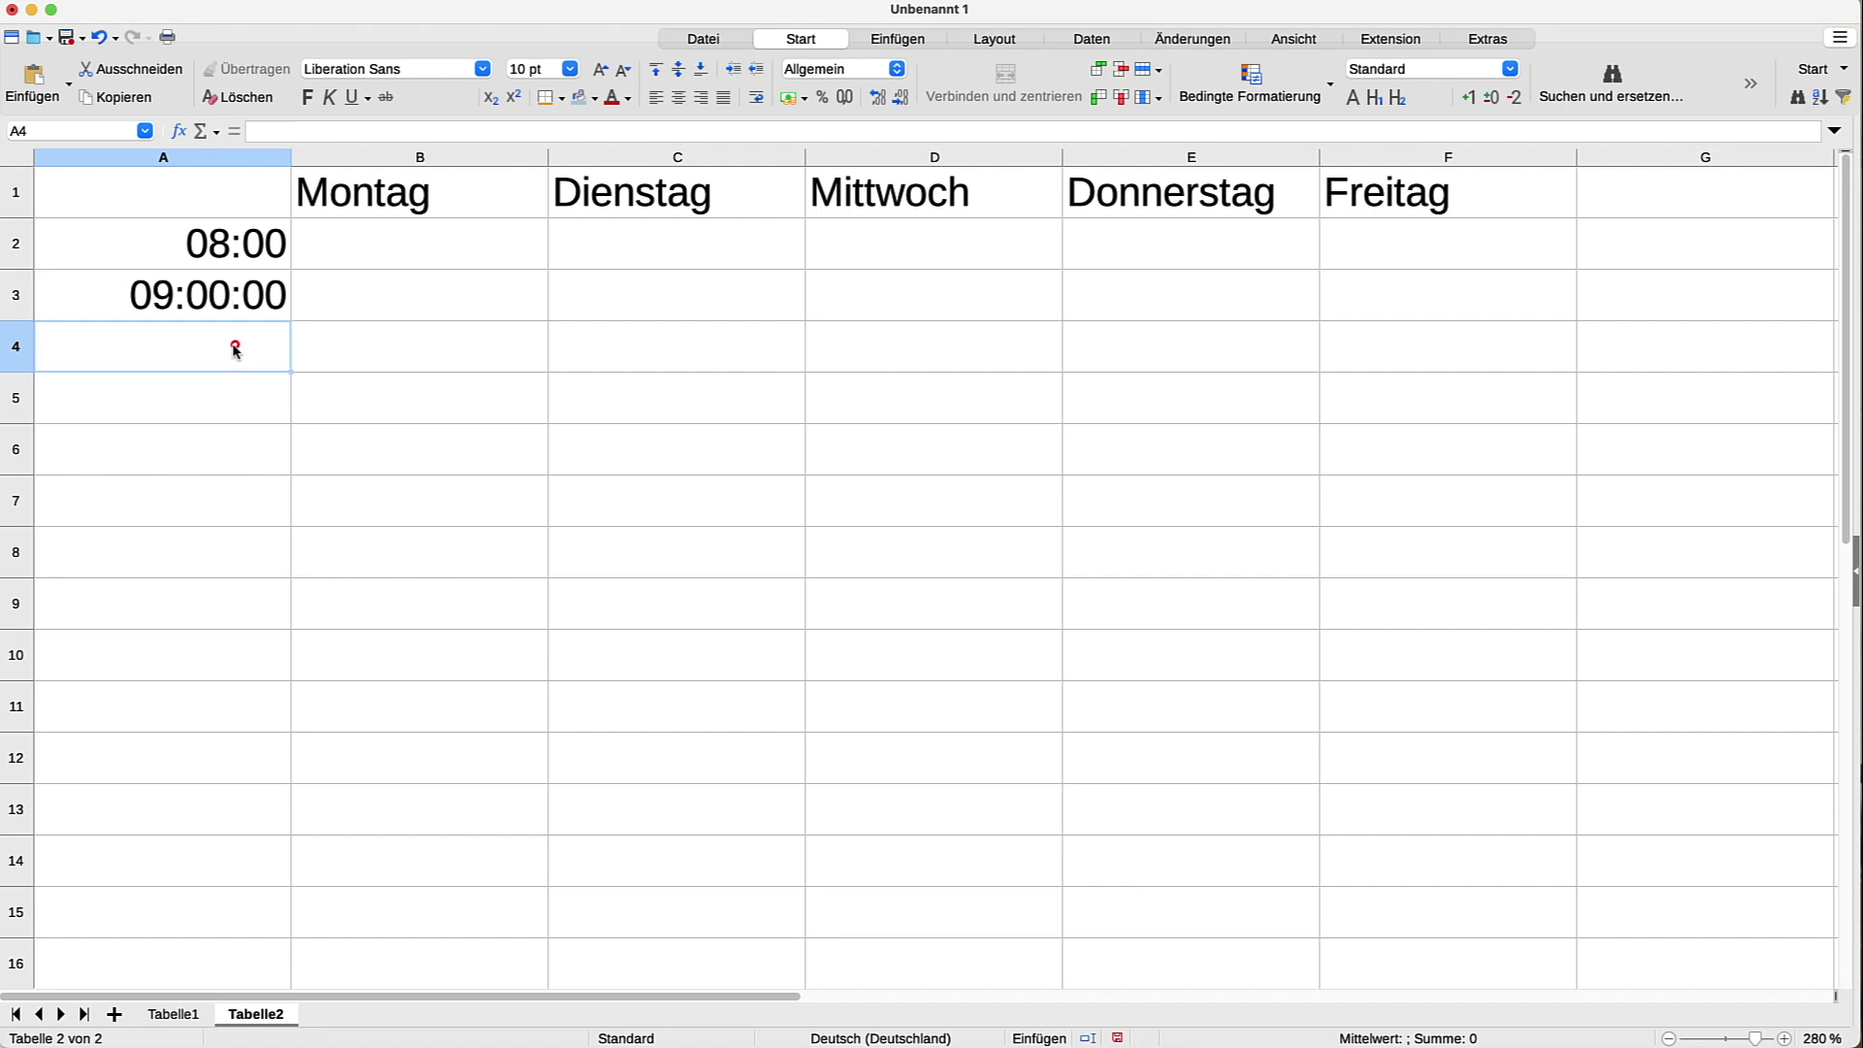
- Apply the HH:MM time format to A3 so it shows 09:00
{"action": "left_click", "coordinate": [247, 299]}
{"action": "right_click", "coordinate": [247, 299]}
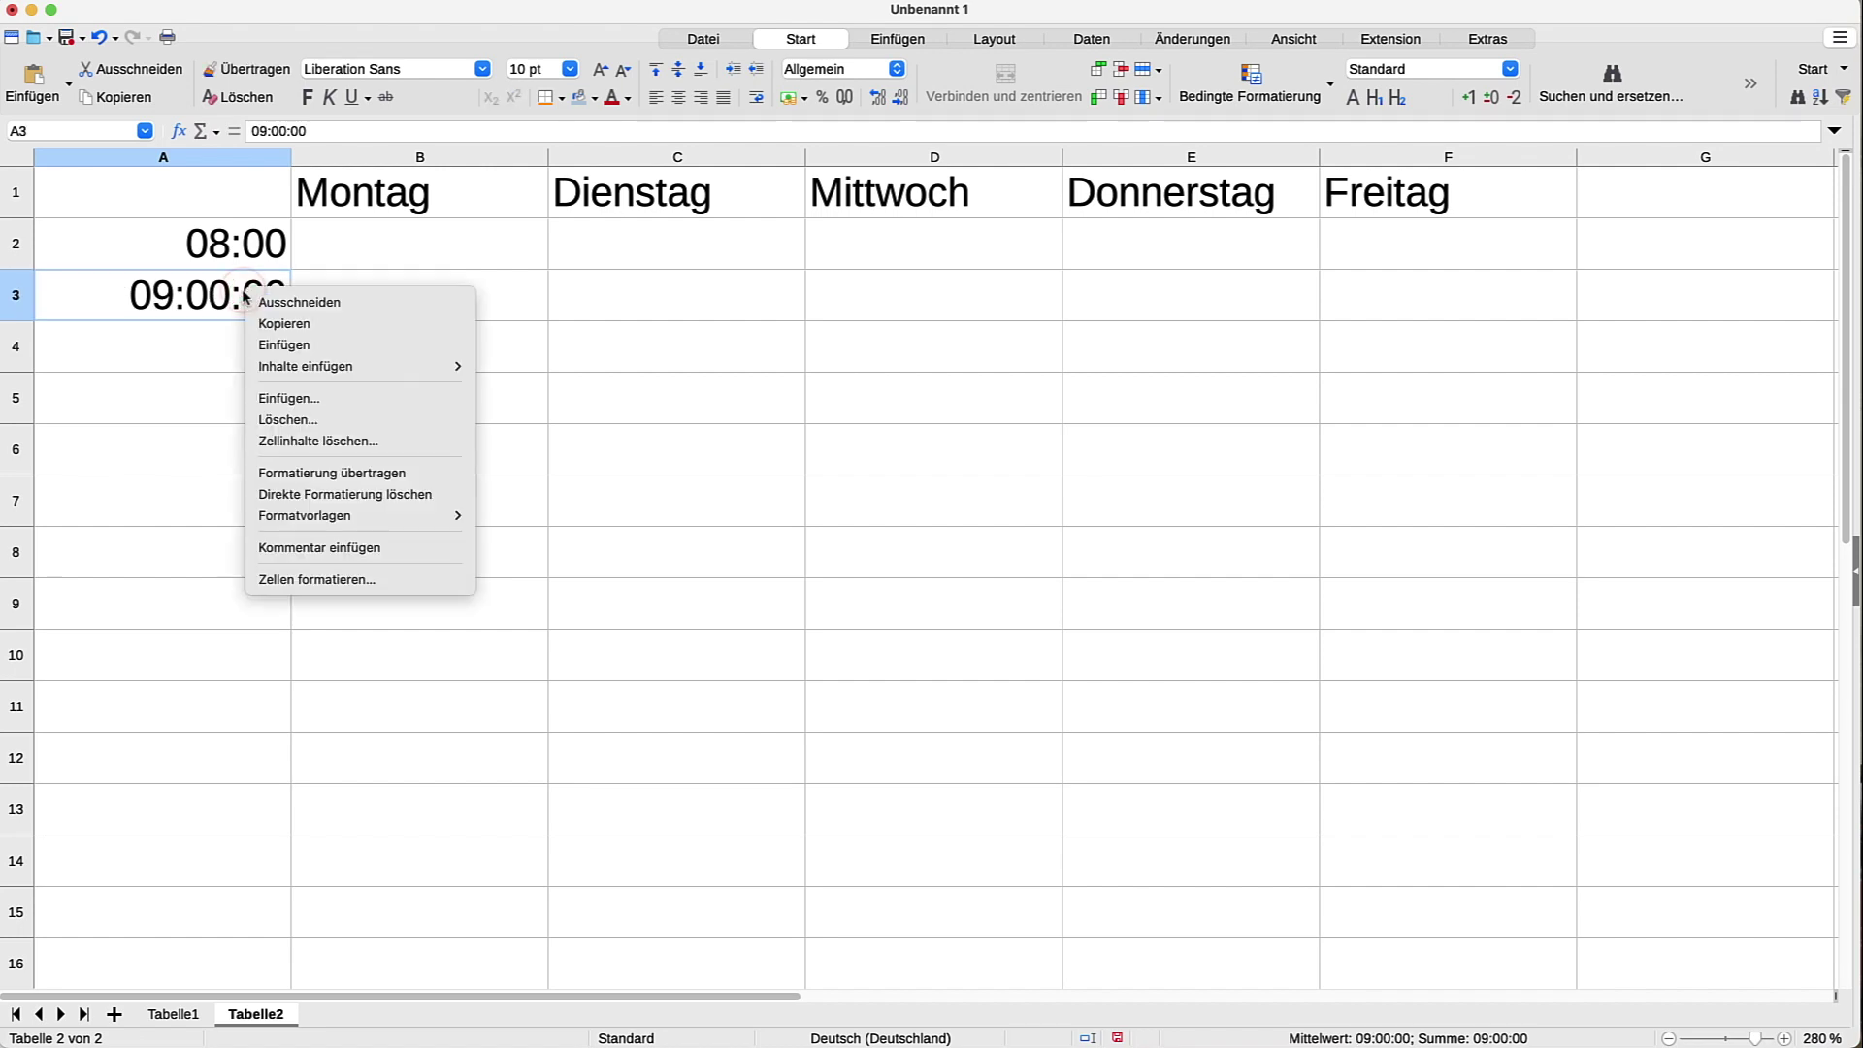
{"action": "left_click", "coordinate": [331, 580]}
{"action": "left_click", "coordinate": [803, 358]}
{"action": "left_click", "coordinate": [1234, 756]}
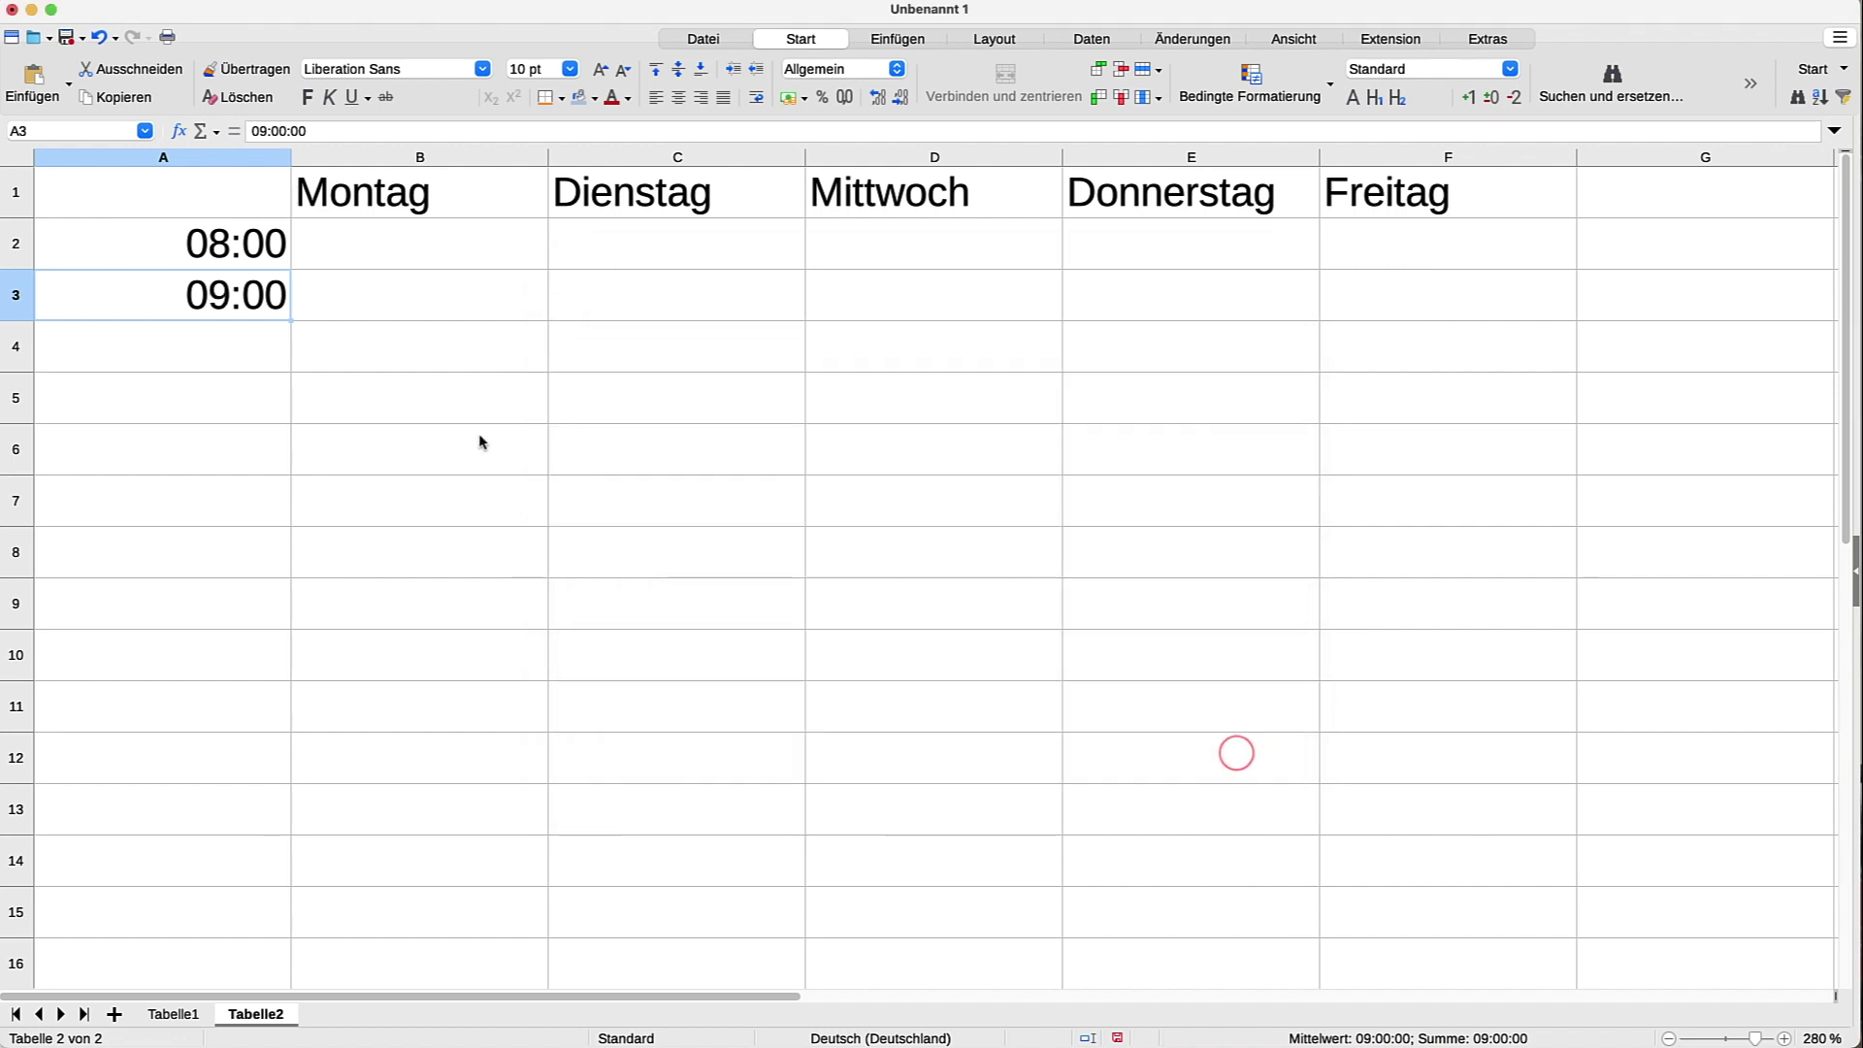
{"action": "left_click", "coordinate": [266, 249]}
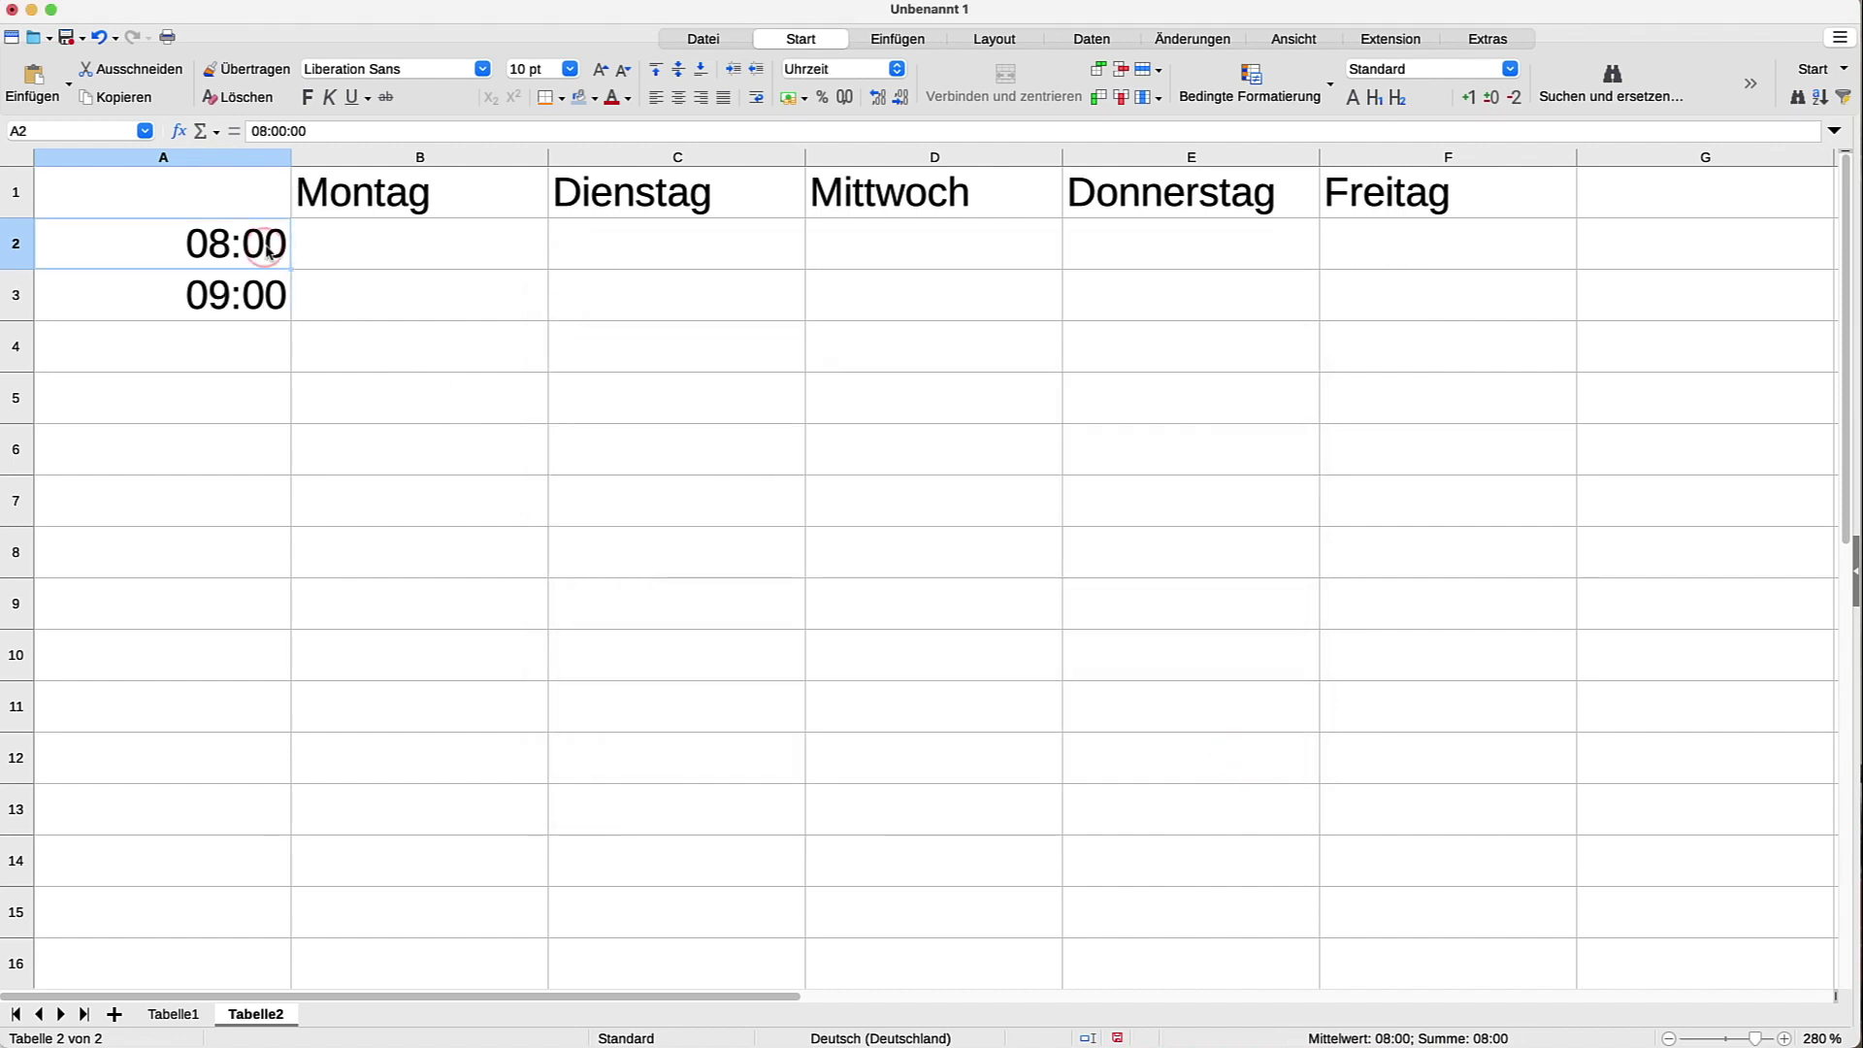
- Extend the A2:A3 hourly series down to 22:00 in A16
{"action": "key", "text": "shift"}
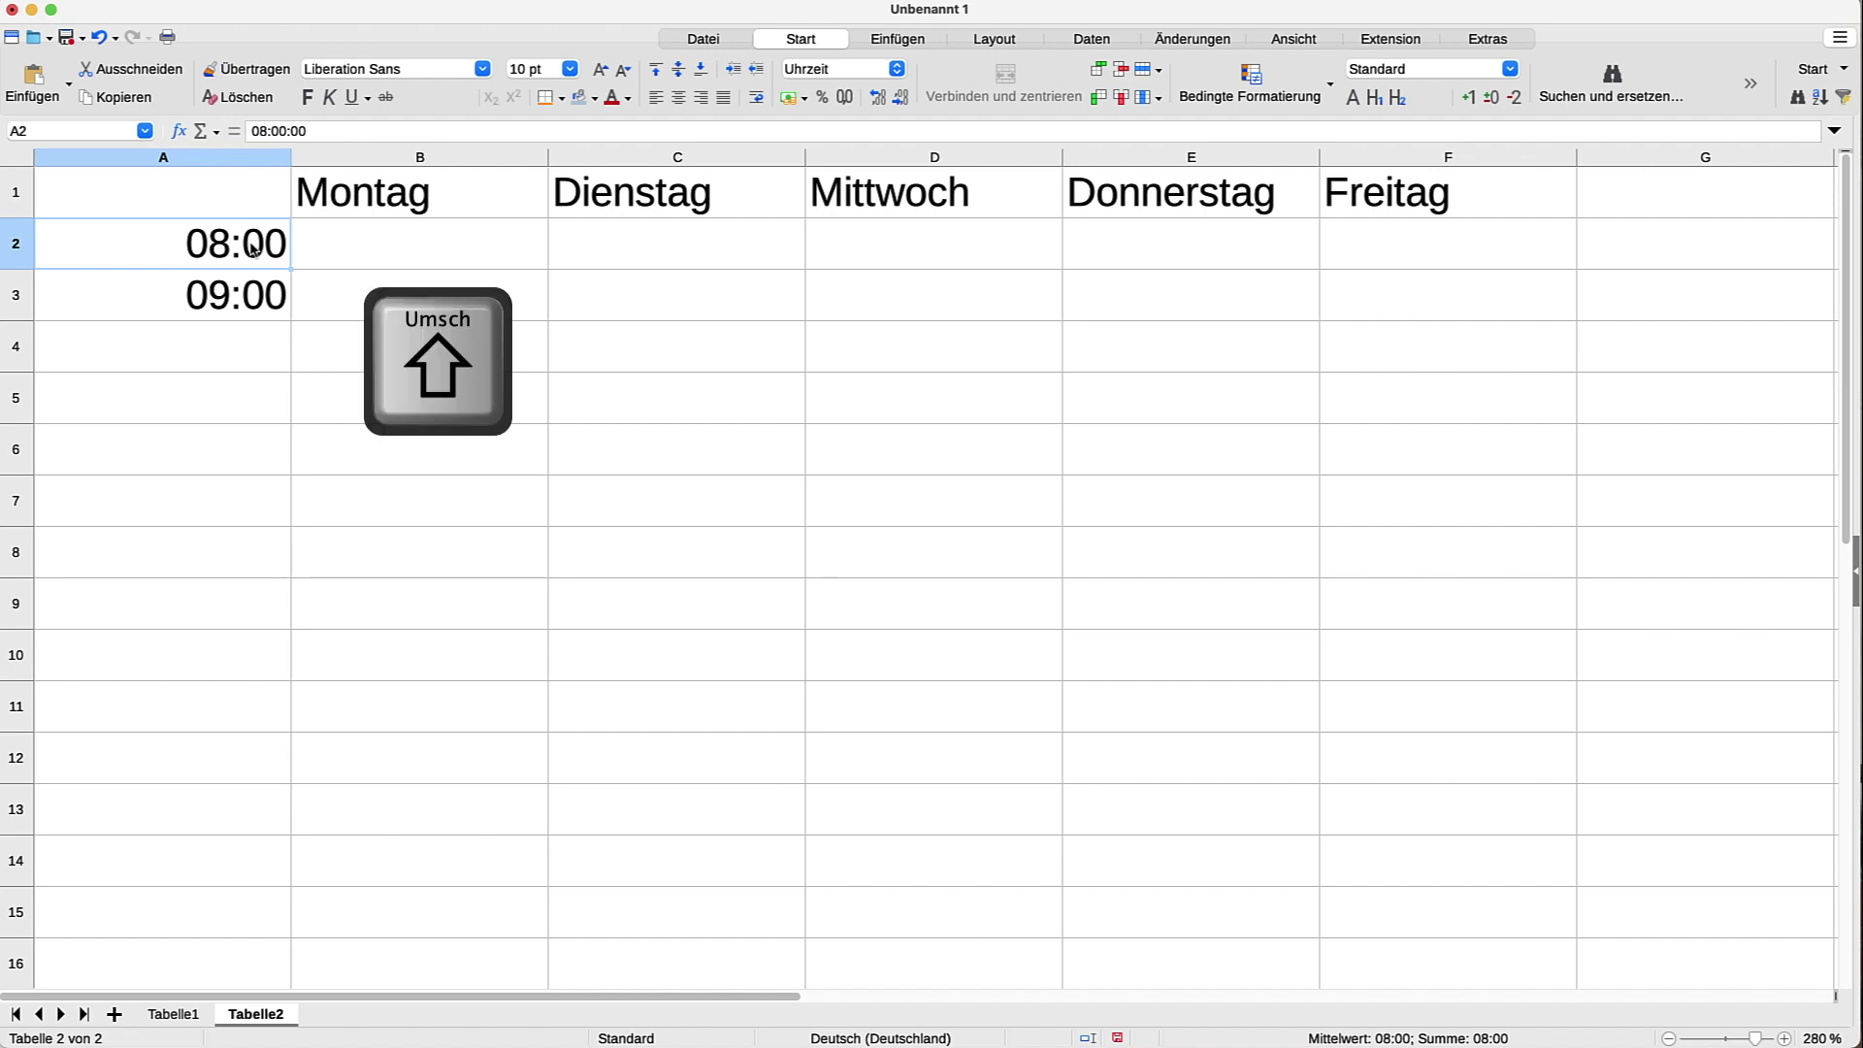
{"action": "left_click", "coordinate": [248, 289], "text": "shift"}
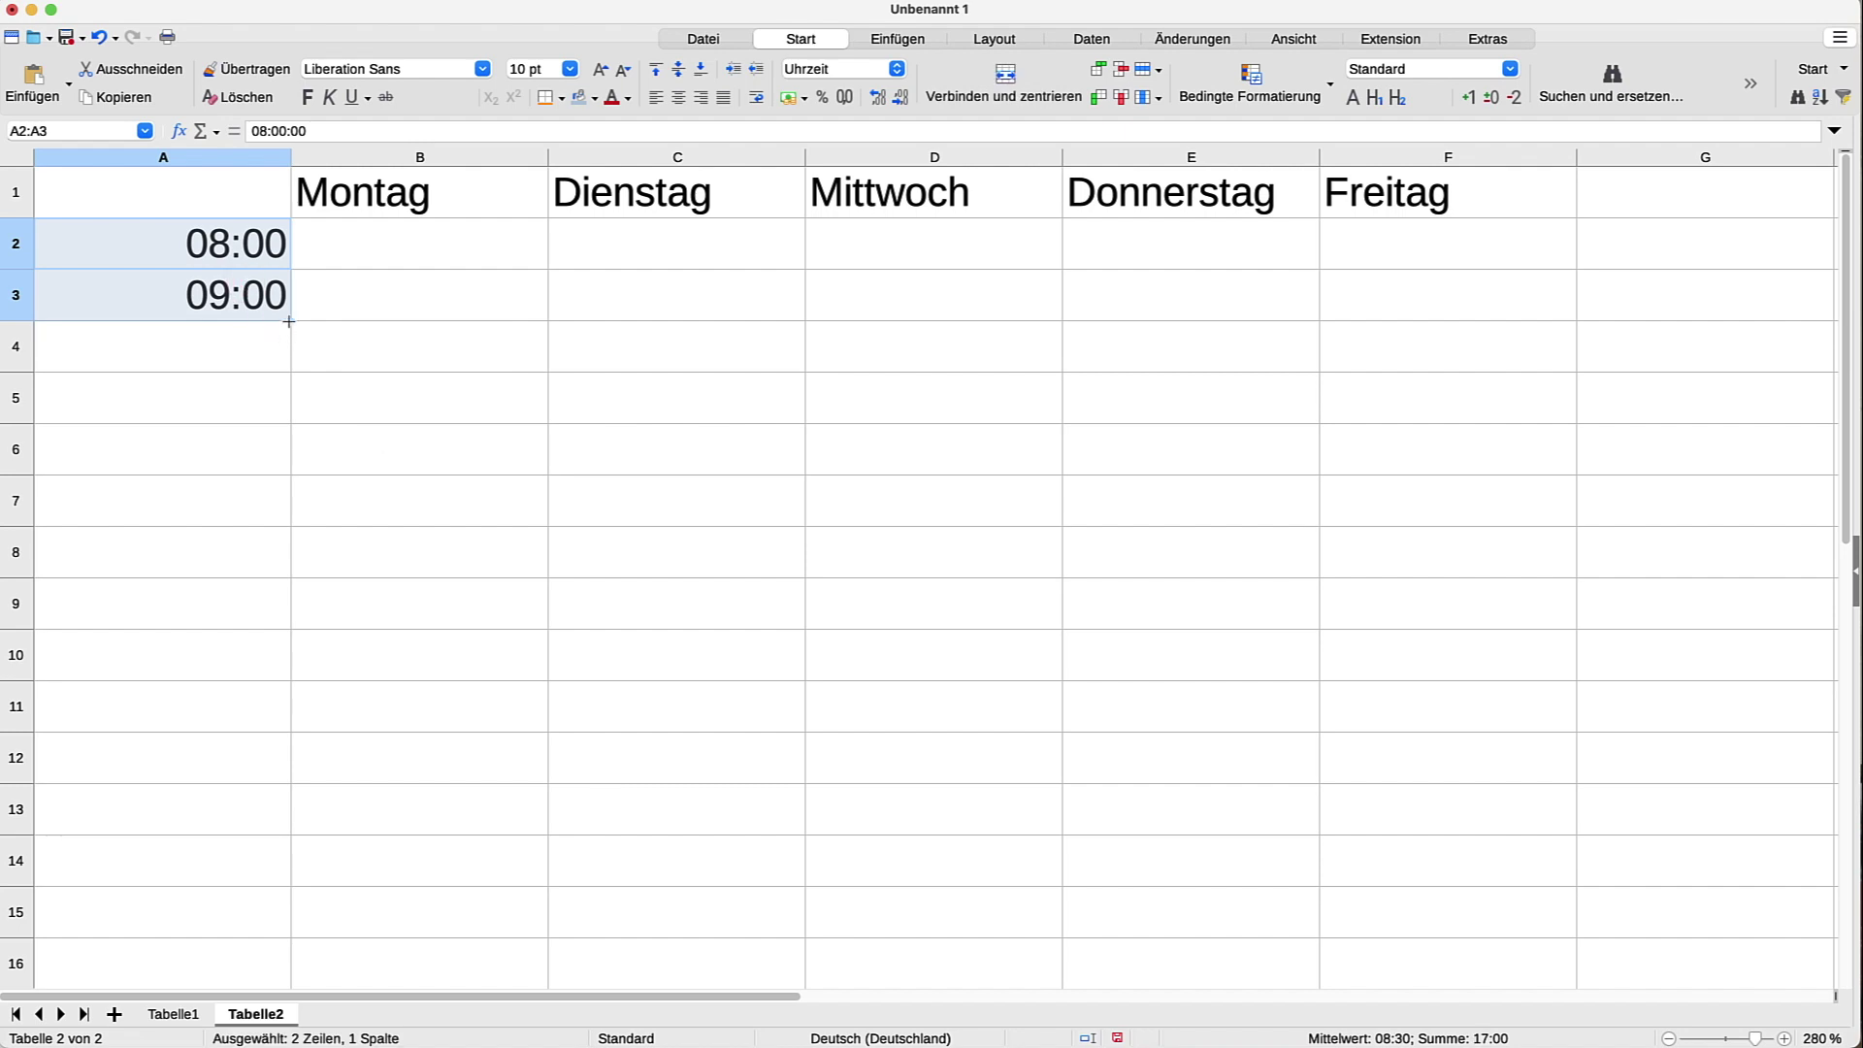
{"action": "left_click_drag", "start_coordinate": [290, 321], "coordinate": [280, 643]}
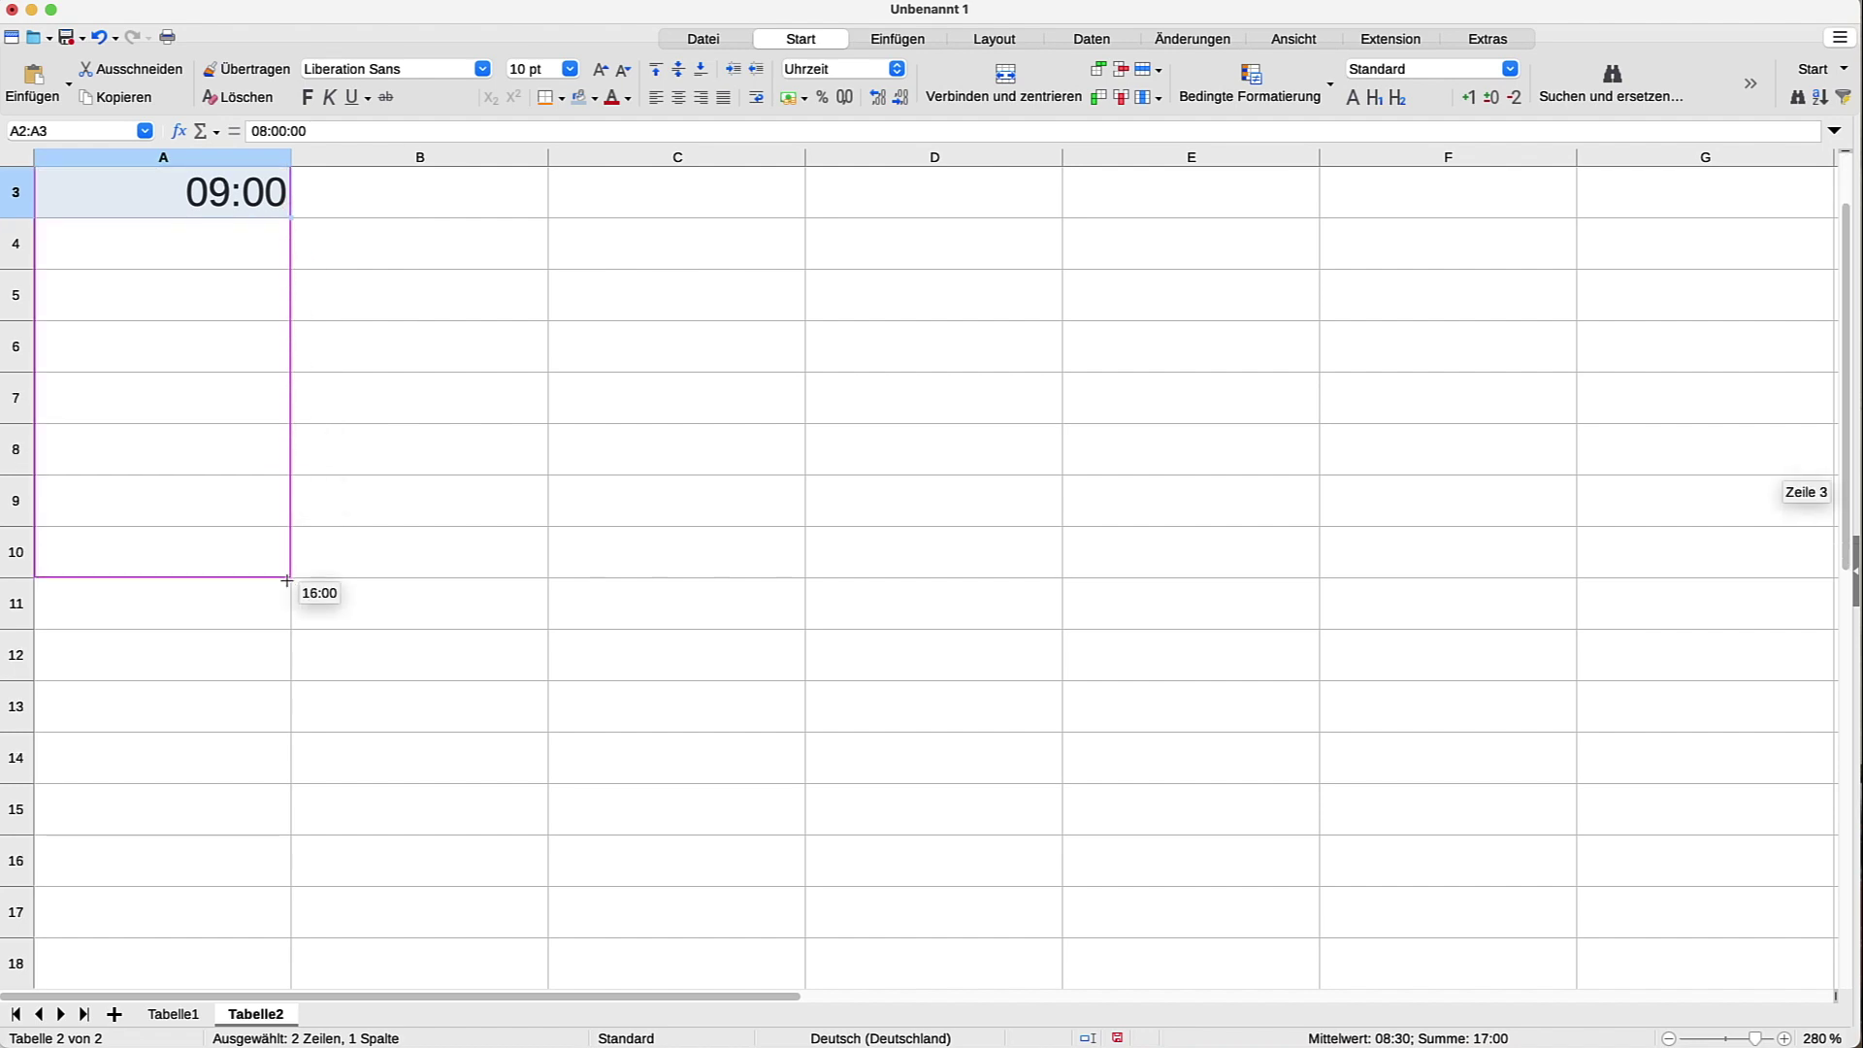
{"action": "left_click_drag", "start_coordinate": [280, 644], "coordinate": [281, 762]}
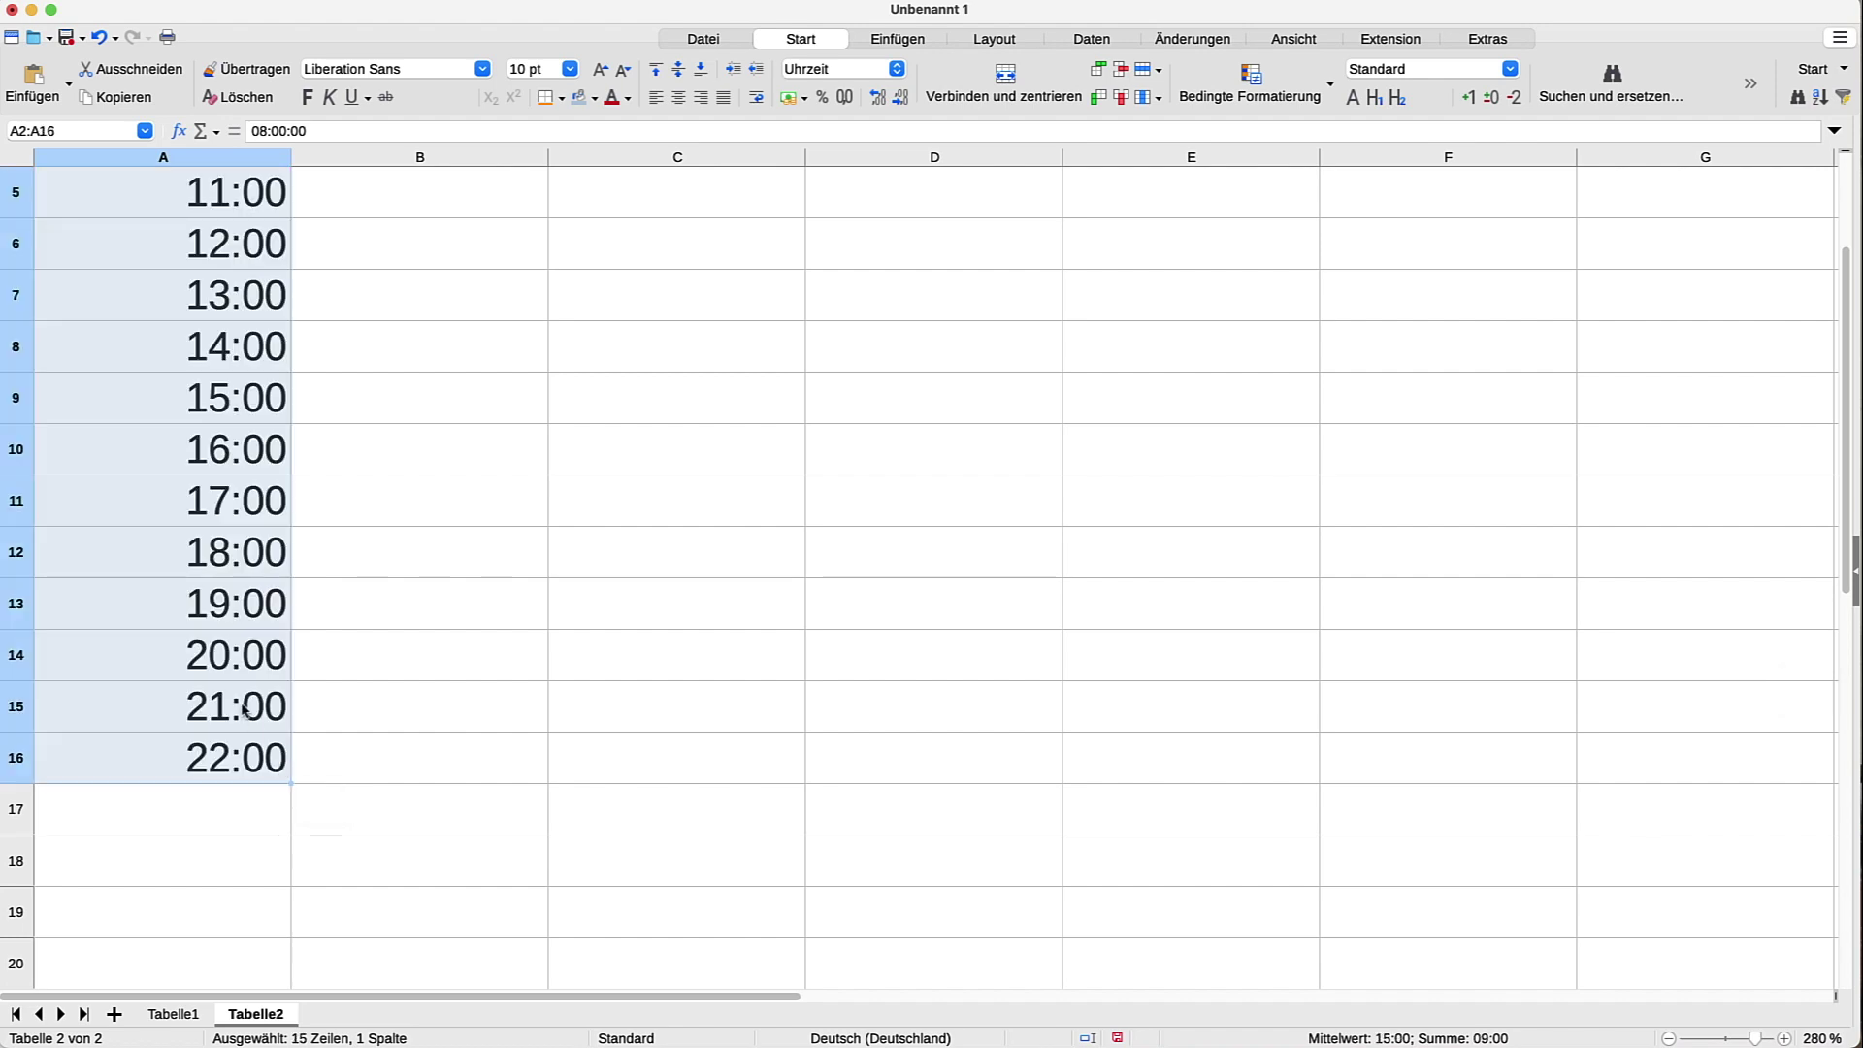
{"action": "scroll", "coordinate": [291, 670], "scroll_direction": "up", "scroll_amount": 2}
{"action": "left_click", "coordinate": [1668, 1038]}
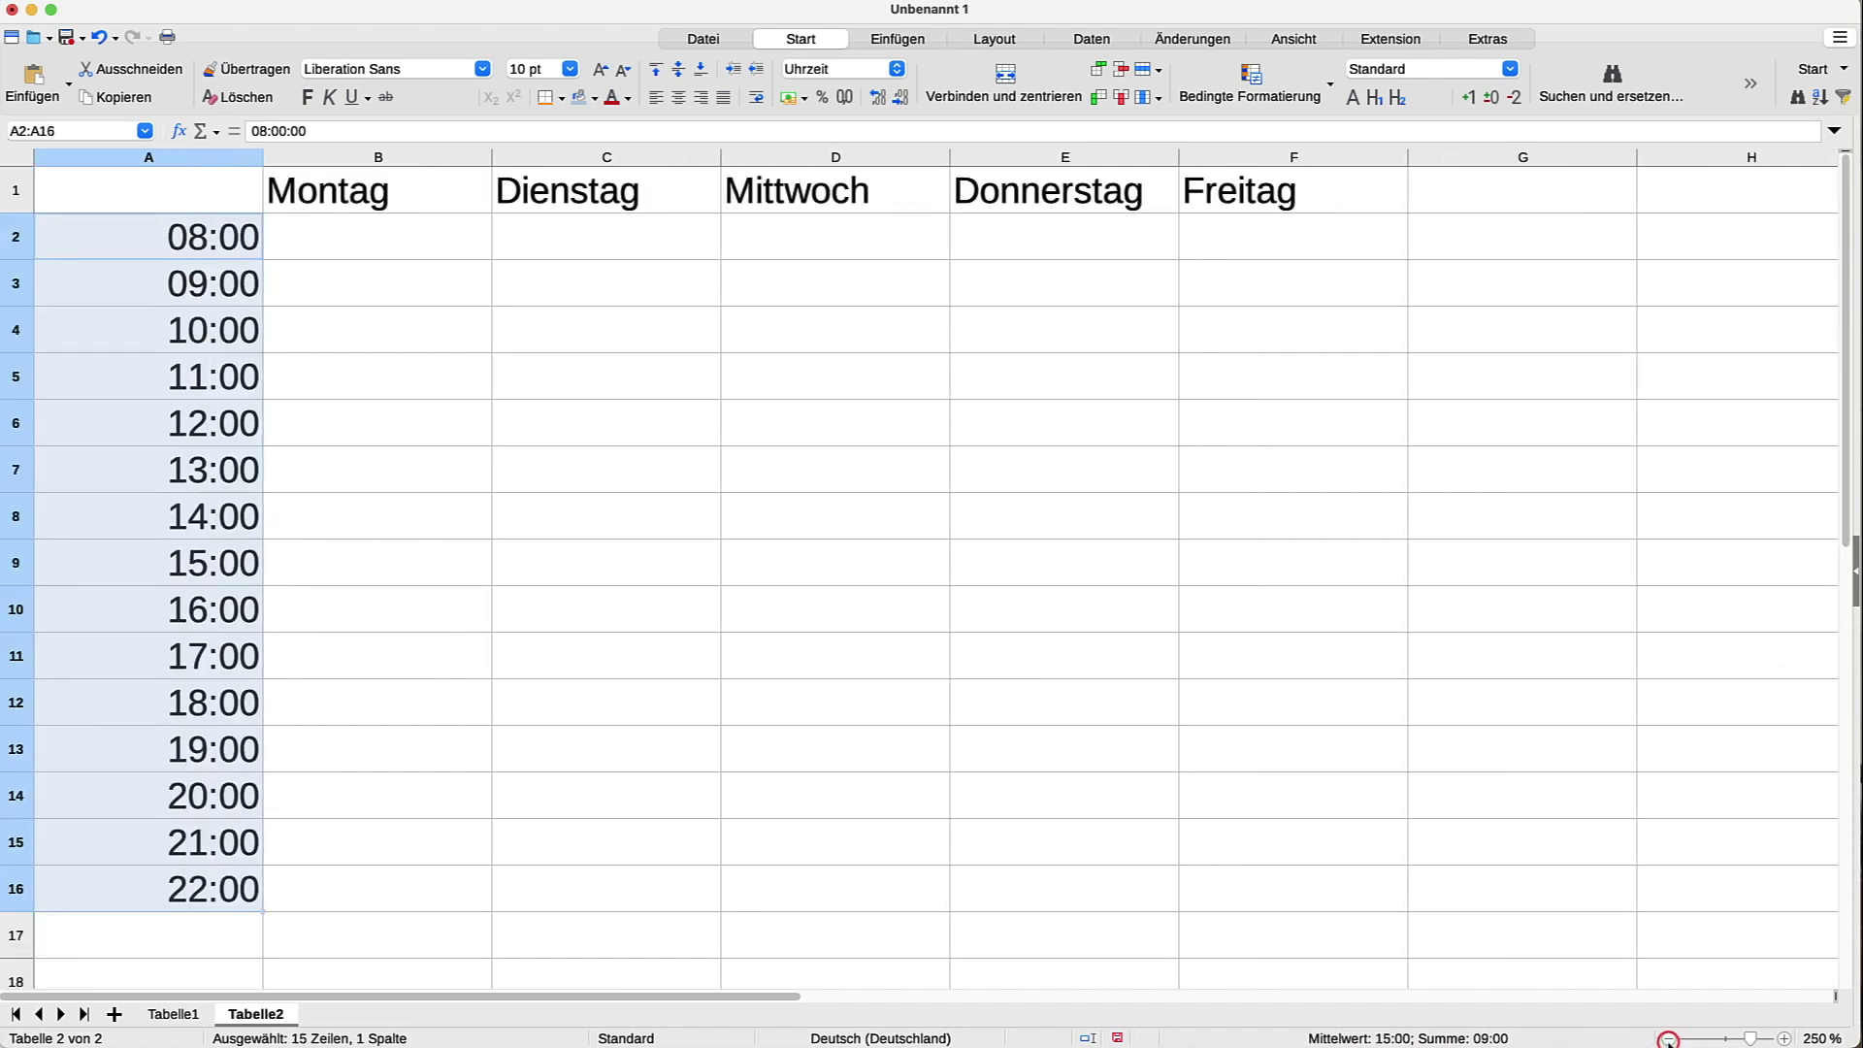